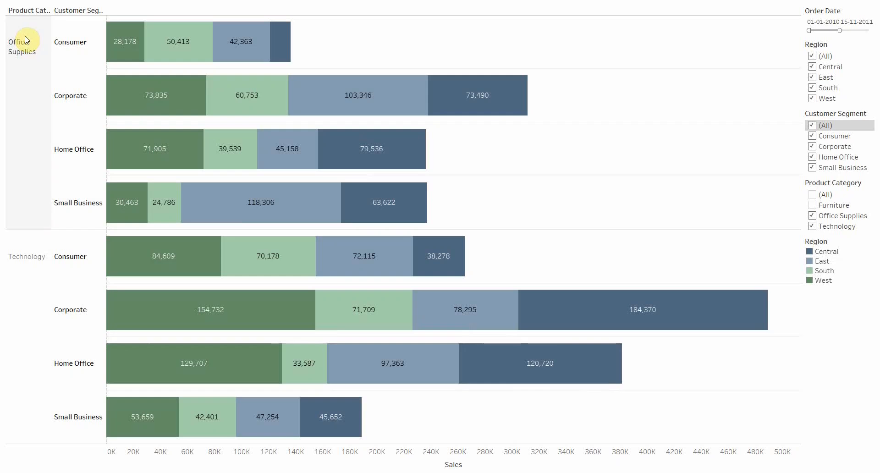
Filter the sales chart to exclude East, Corporate and Office Supplies, include Furniture, and end the Order Date range at 14-05-2011
mouse_move(774, 311)
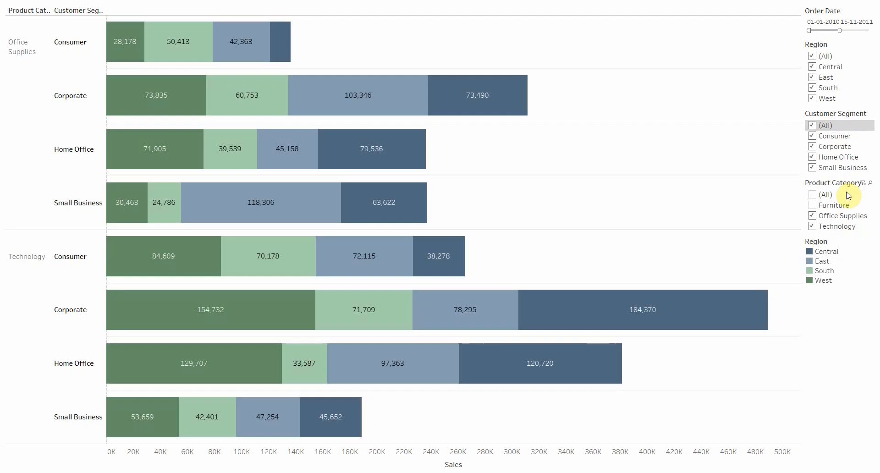
left_click(813, 77)
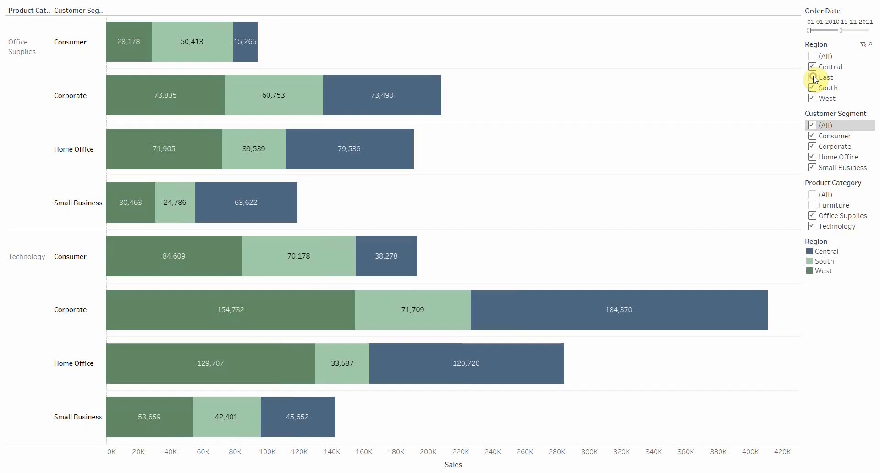
left_click(812, 146)
left_click(811, 216)
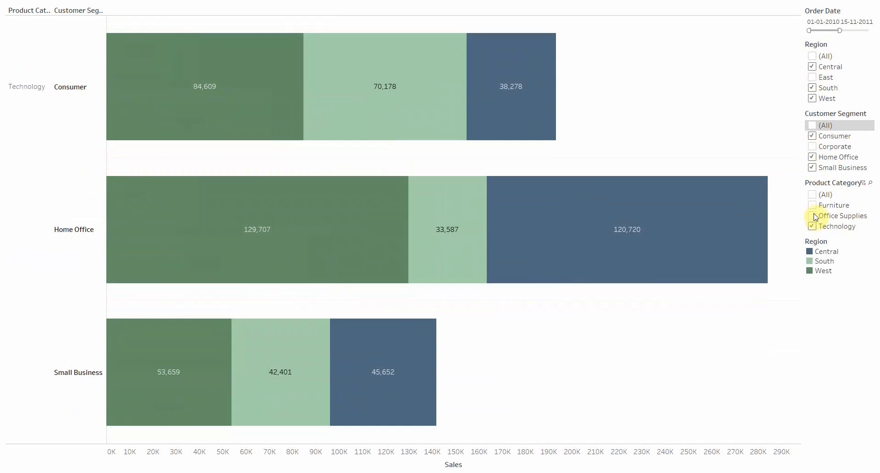
left_click(812, 205)
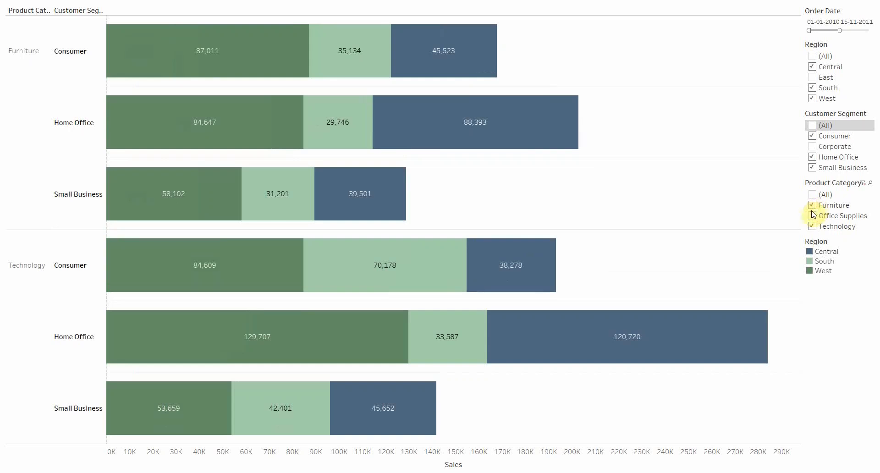
left_click_drag(840, 30, 832, 30)
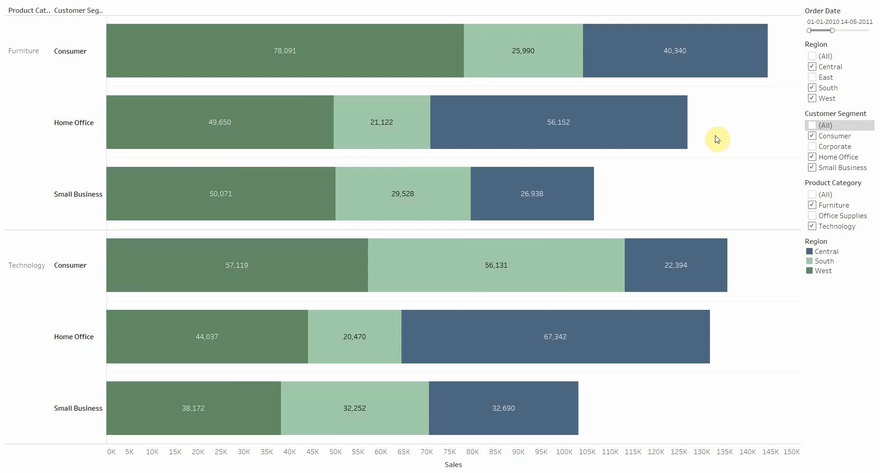
Toggle the East region on and off again, extend the Order Date range to 11-10-2011, and include Office Supplies
left_click(813, 78)
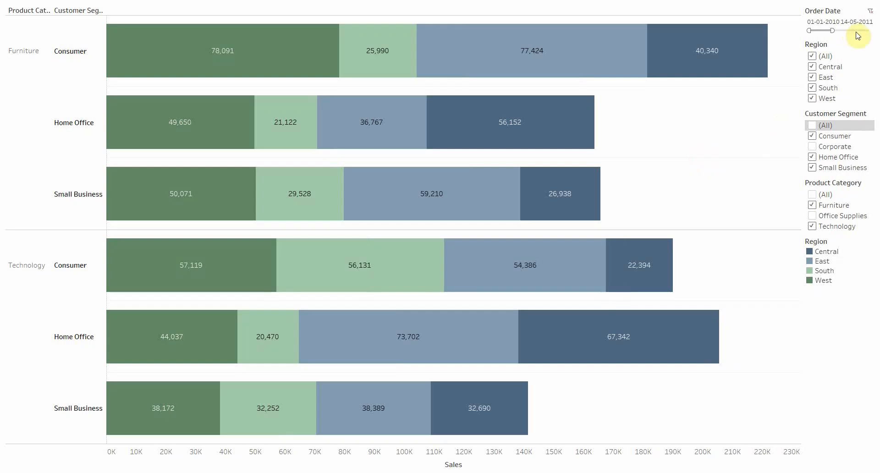
left_click_drag(832, 30, 840, 29)
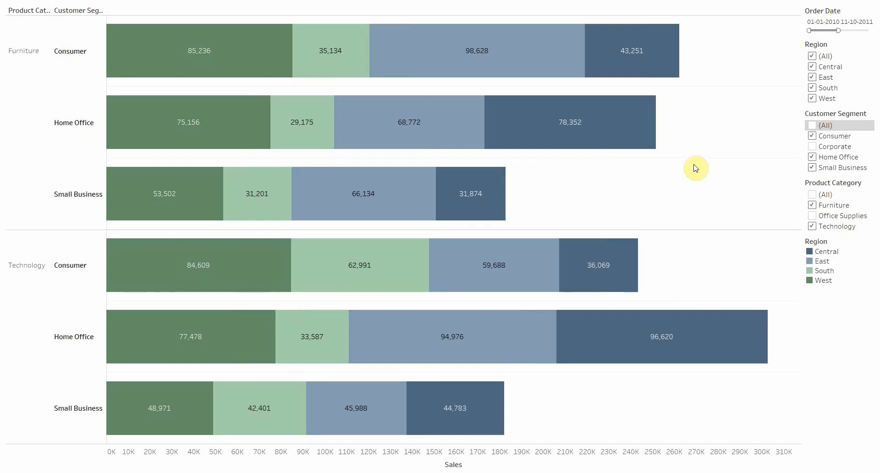
left_click(815, 77)
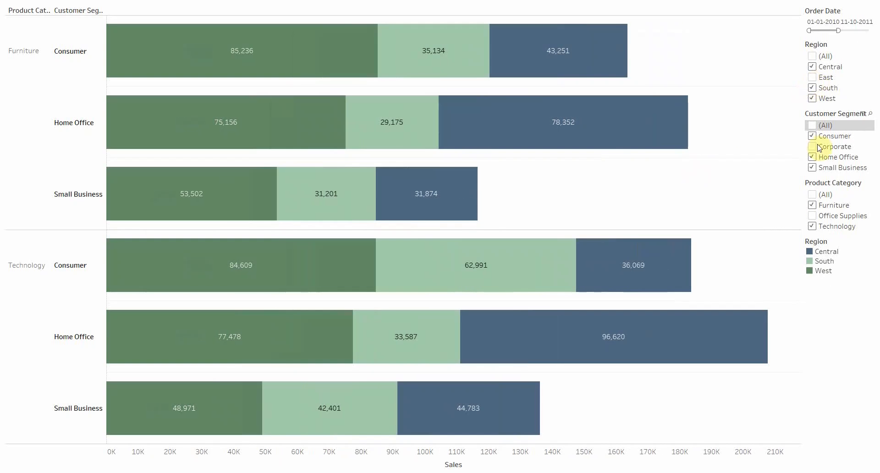
left_click(814, 216)
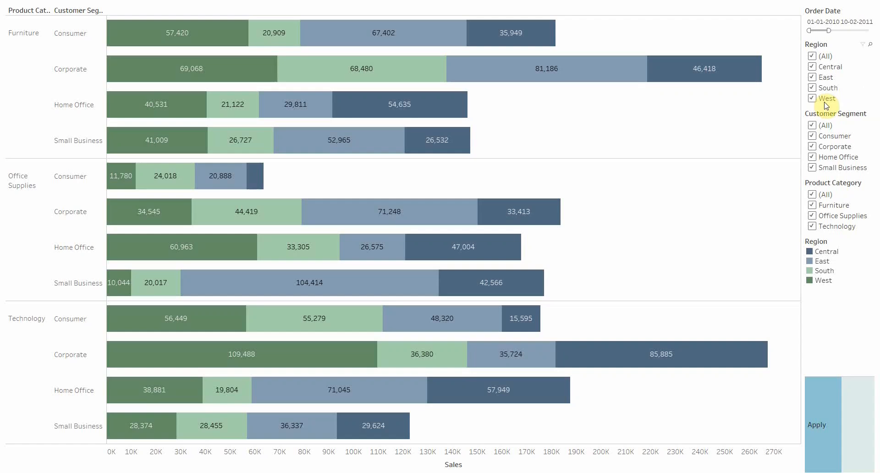
Exclude East, Corporate, Furniture and Office Supplies, set Order Date to 27-02-2010 through 27-02-2012, and apply the filters to the chart
left_click(813, 78)
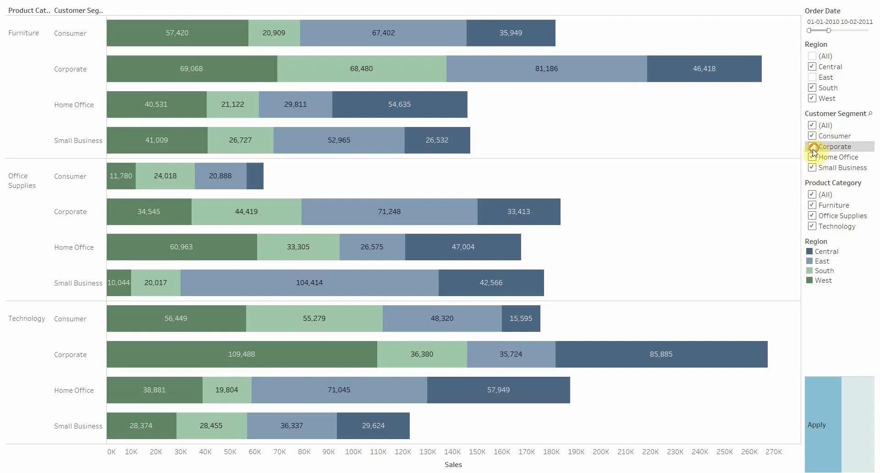
left_click(812, 147)
left_click(812, 205)
left_click_drag(827, 31, 843, 31)
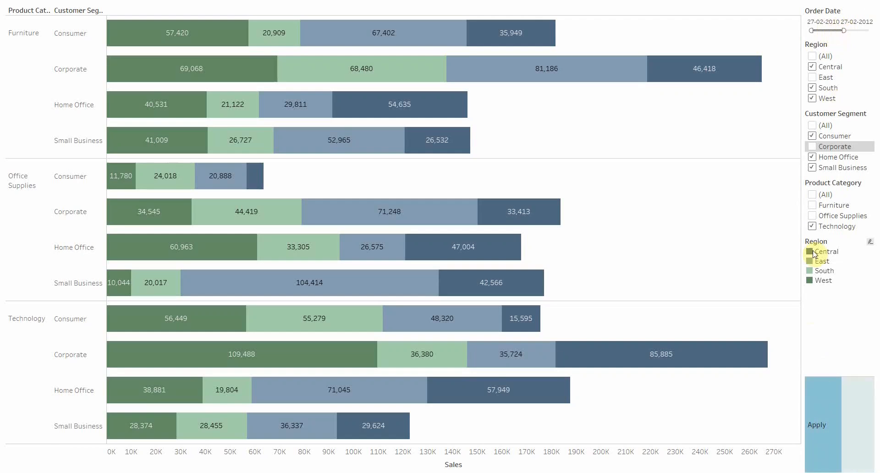
left_click(817, 422)
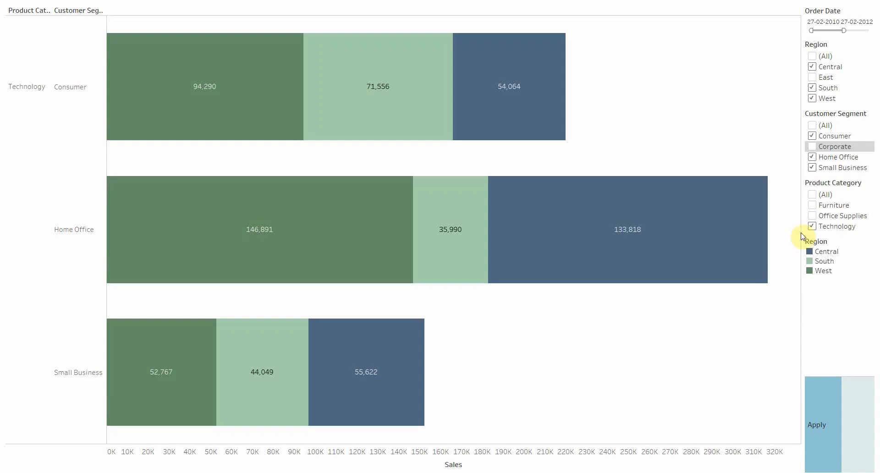
Select all product categories and apply the filter change to the chart
left_click(812, 195)
left_click(818, 430)
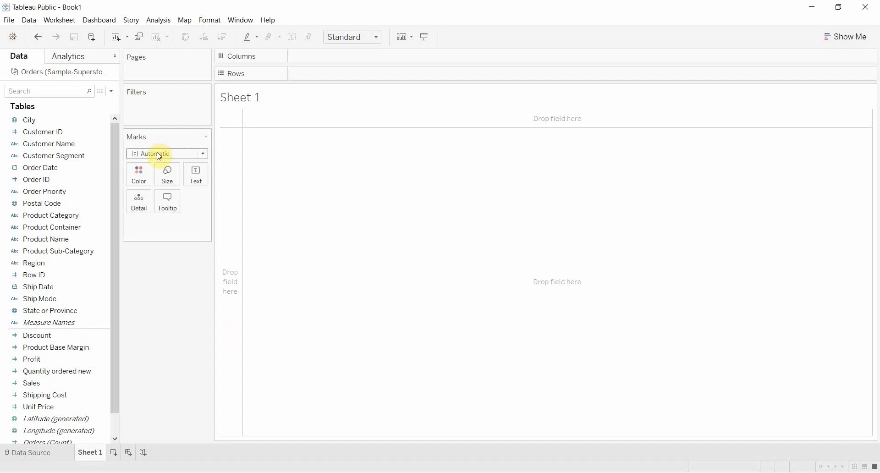
Add Order Date to the sheet's filters as a range of dates from 01-01-2010 to 31-12-2013
left_click(63, 172)
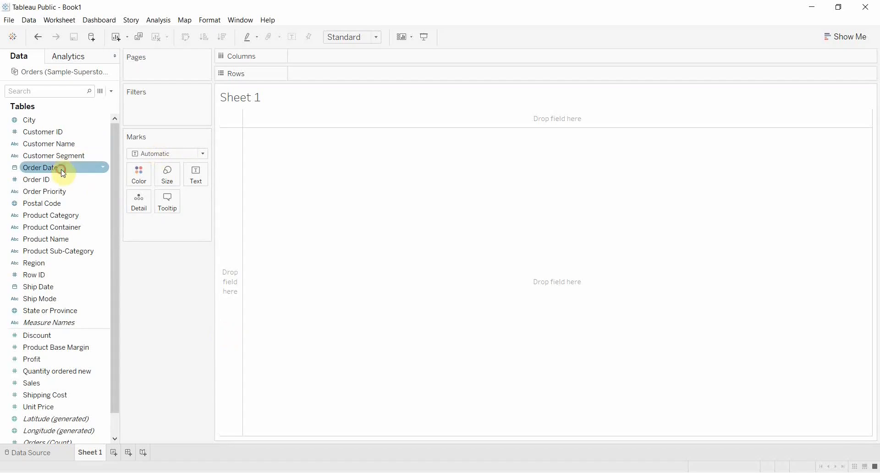
left_click_drag(63, 172, 165, 110)
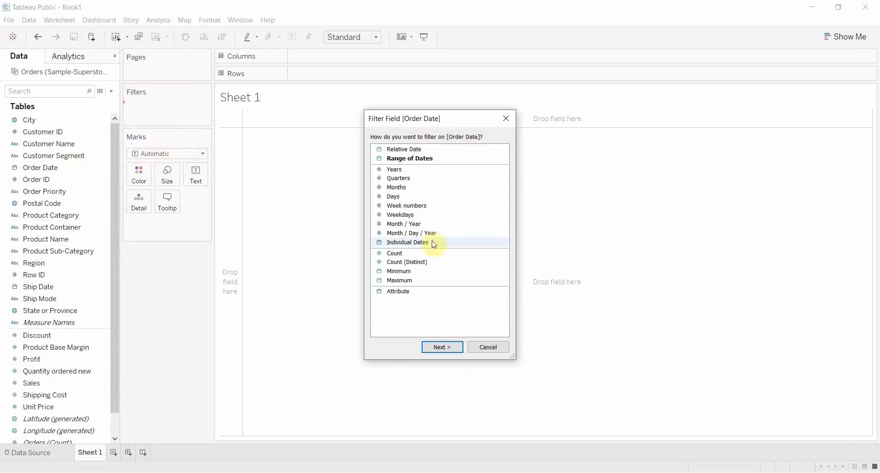
left_click(413, 159)
left_click(442, 347)
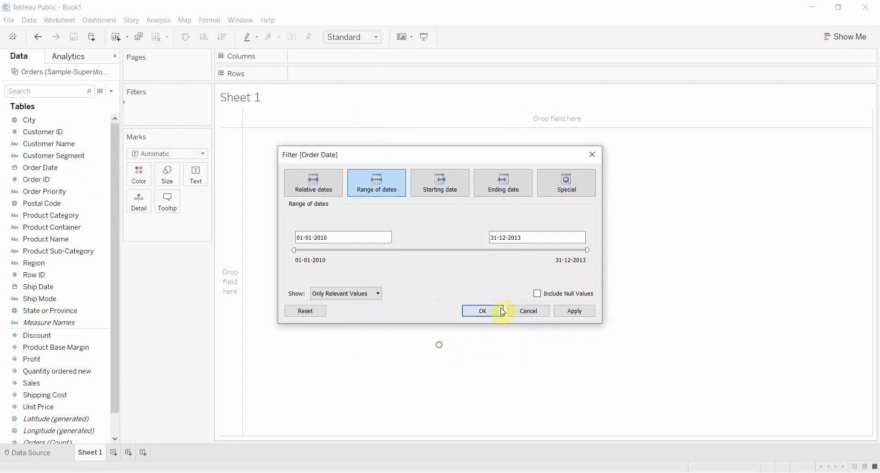
left_click(586, 315)
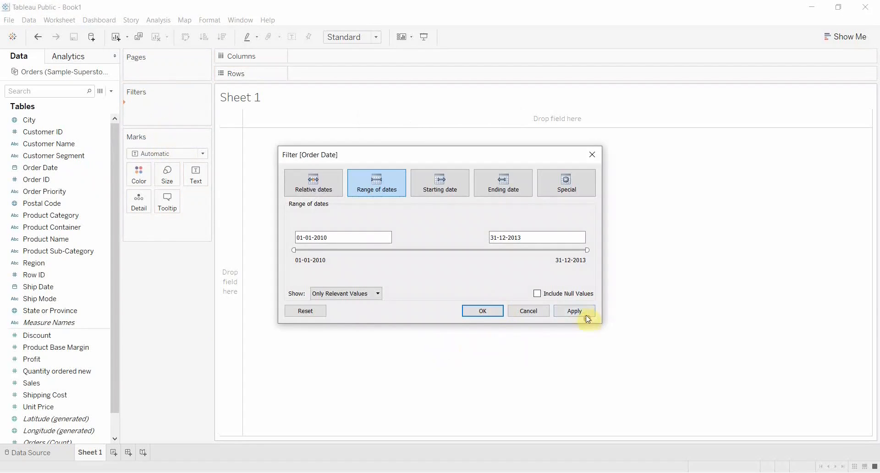
left_click(482, 314)
Add a Product Category filter to the sheet with all values selected
left_click_drag(67, 216, 166, 122)
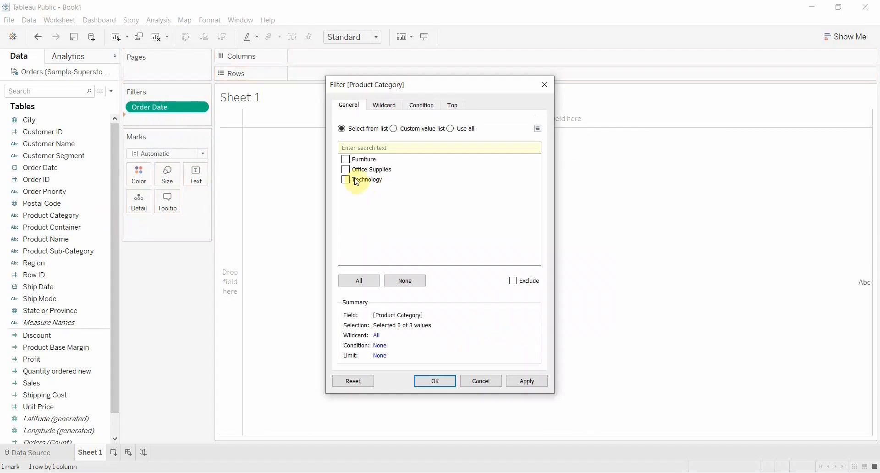
left_click(360, 281)
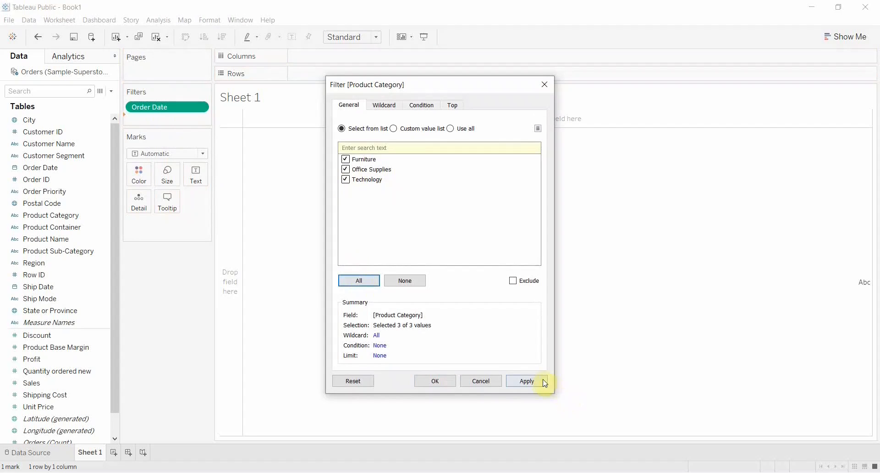
left_click(527, 381)
left_click(435, 382)
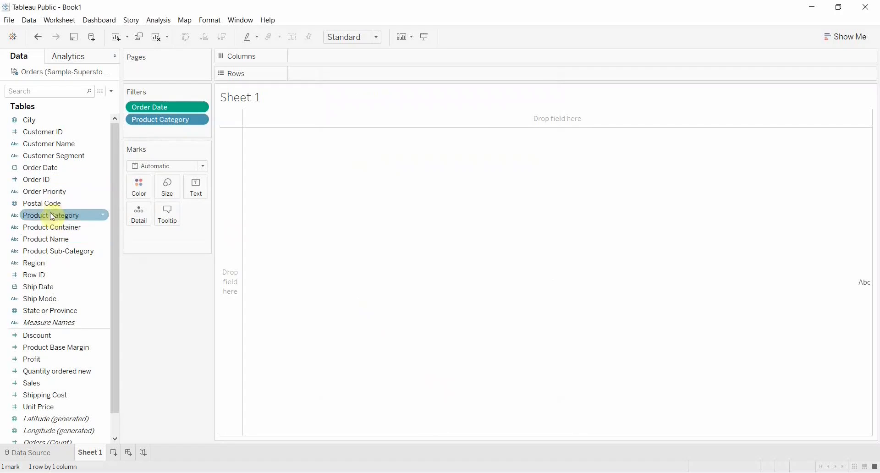
Add a Customer Segment filter to the sheet with all values selected
left_click_drag(51, 156, 161, 137)
left_click(359, 280)
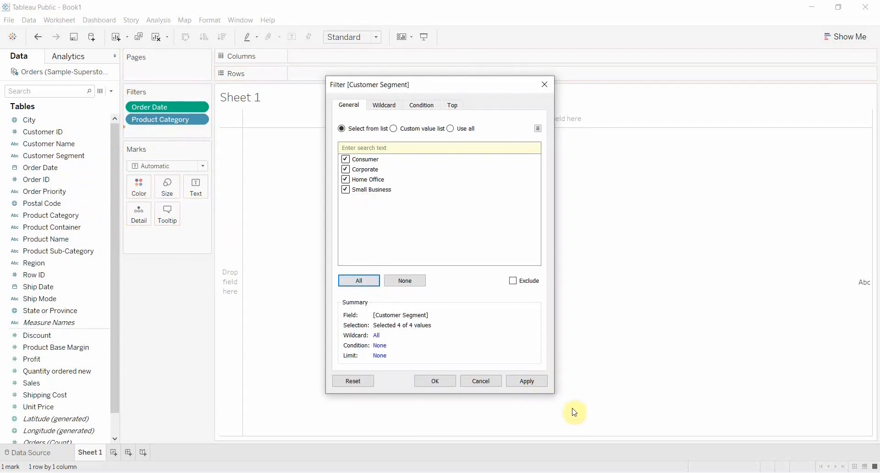
left_click(532, 380)
left_click(435, 381)
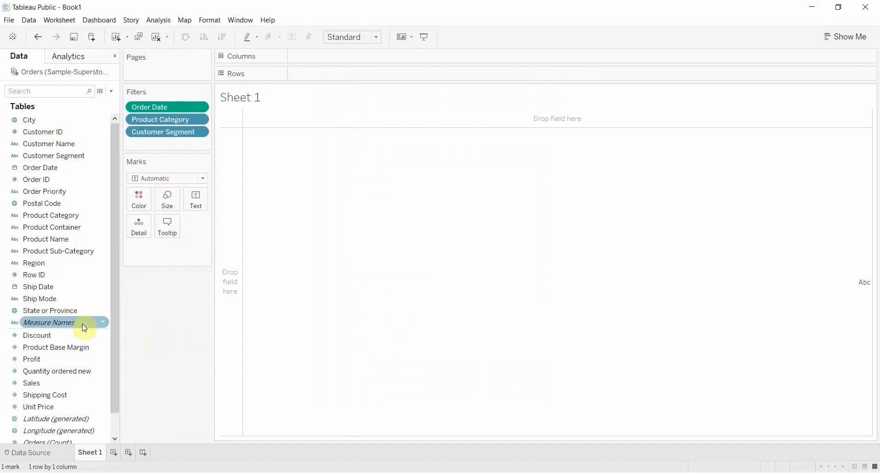
Add a Region filter to the sheet with all values selected
left_click_drag(50, 264, 155, 138)
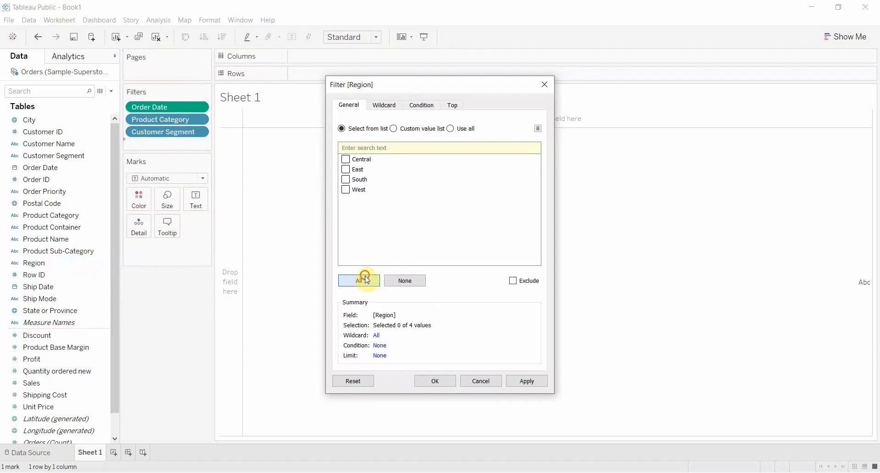
left_click(367, 280)
left_click(528, 380)
left_click(435, 381)
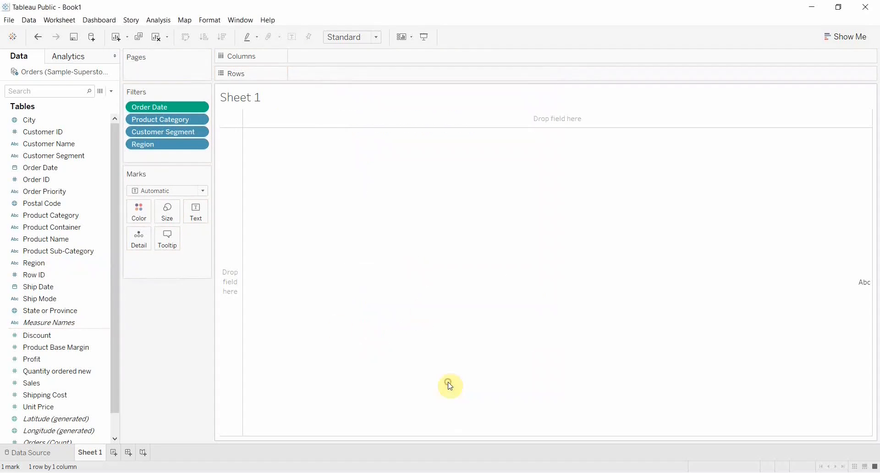
Show the filter controls for Order Date, Product Category, Customer Segment and Region on the sheet
left_click(200, 107)
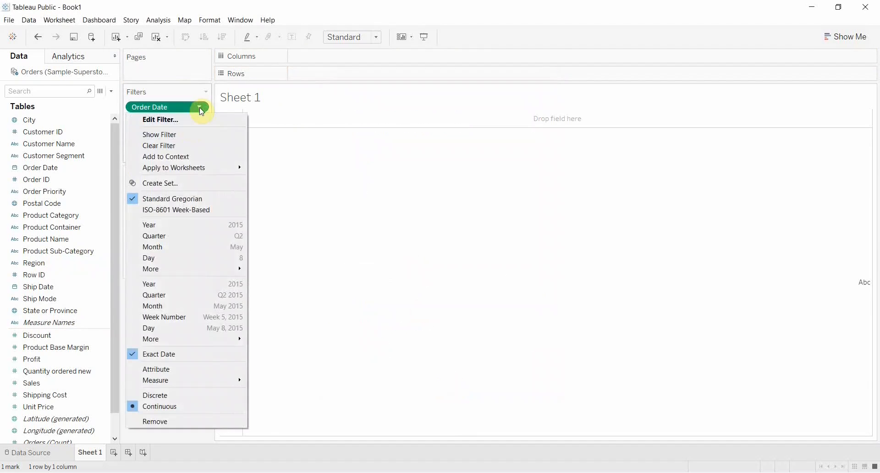
left_click(186, 134)
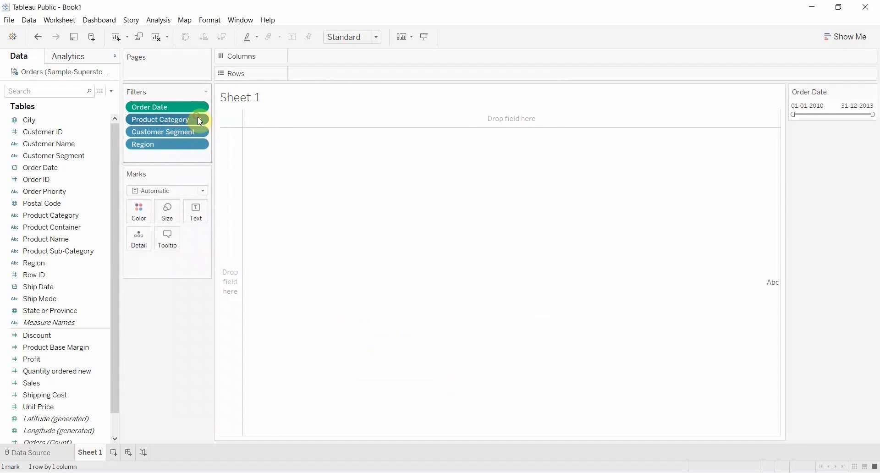
left_click(200, 119)
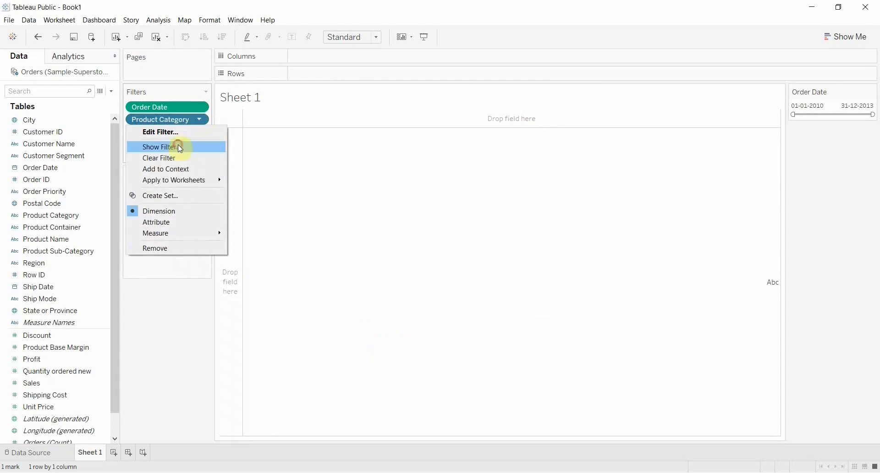
left_click(178, 144)
left_click(198, 132)
left_click(185, 157)
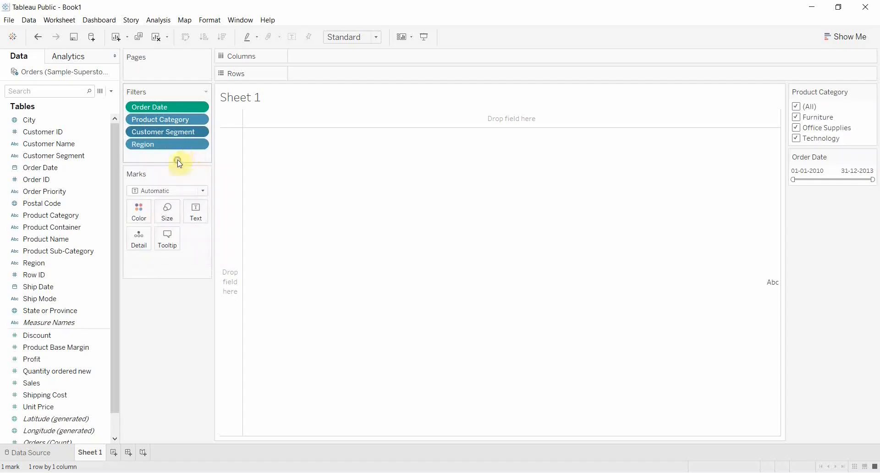
left_click(198, 145)
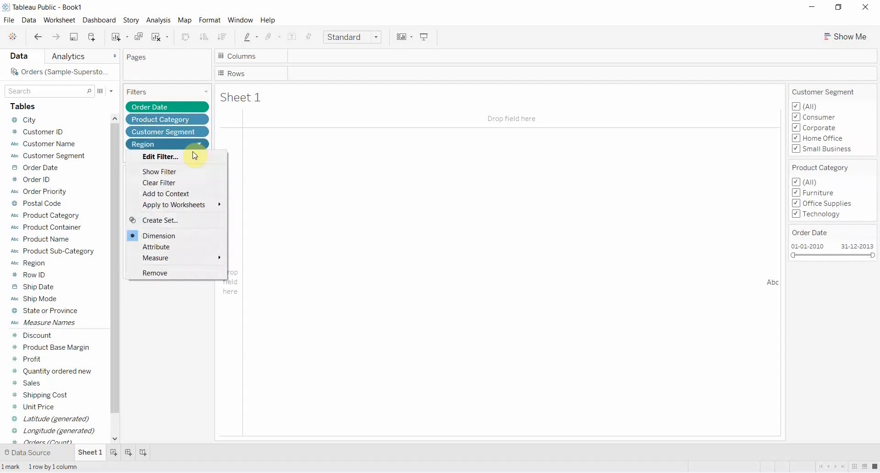
left_click(177, 169)
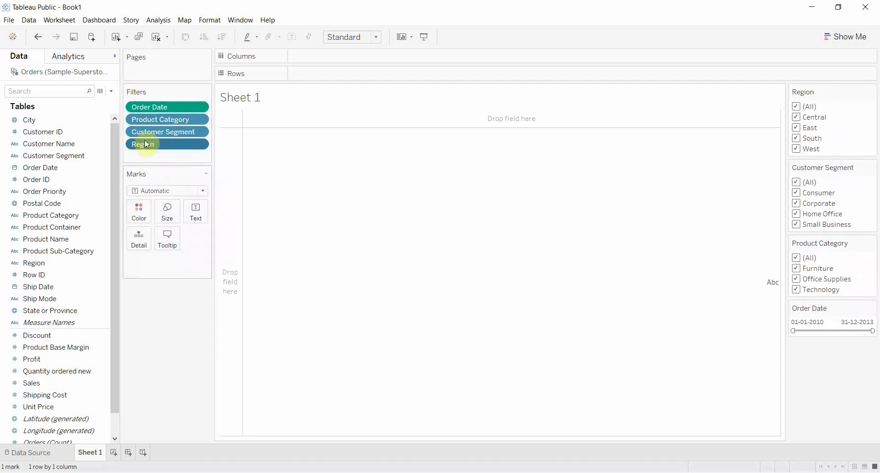
Create a calculated field named Apply button with the formula "Apply"
left_click(111, 92)
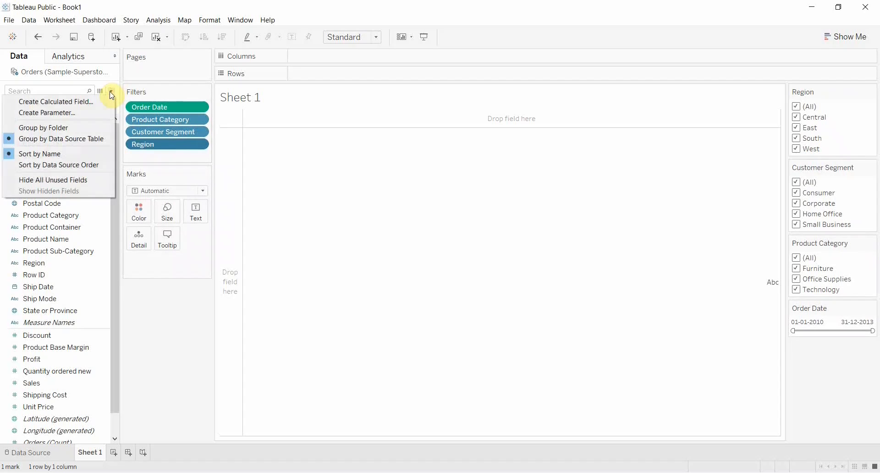
left_click(73, 101)
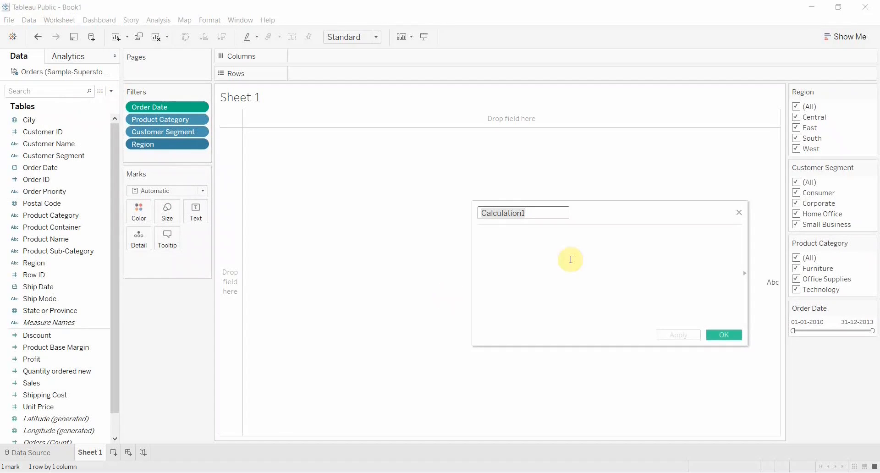
type("Apply button")
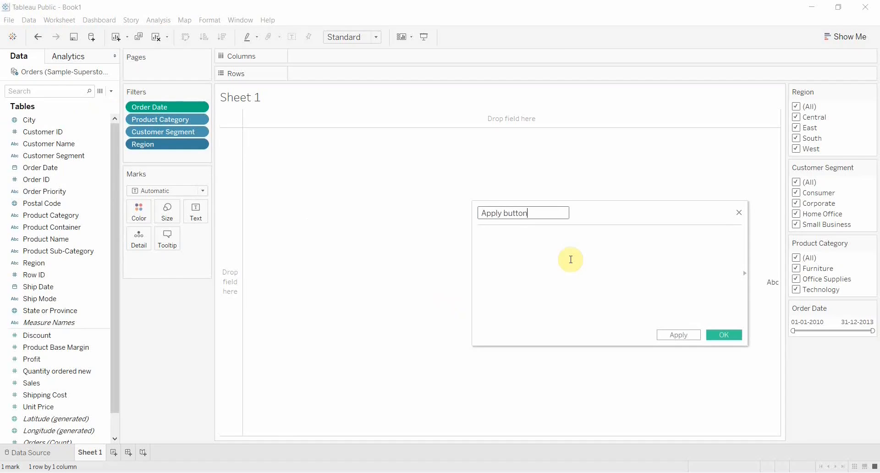
left_click(565, 261)
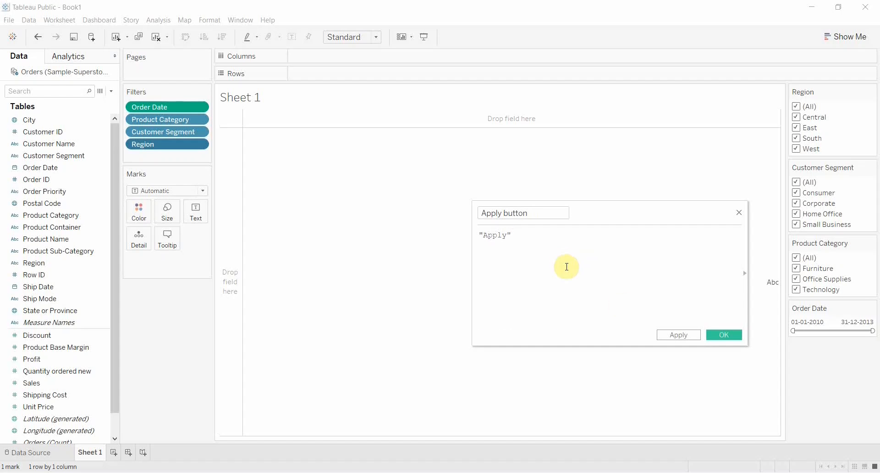
left_click(676, 340)
left_click(718, 334)
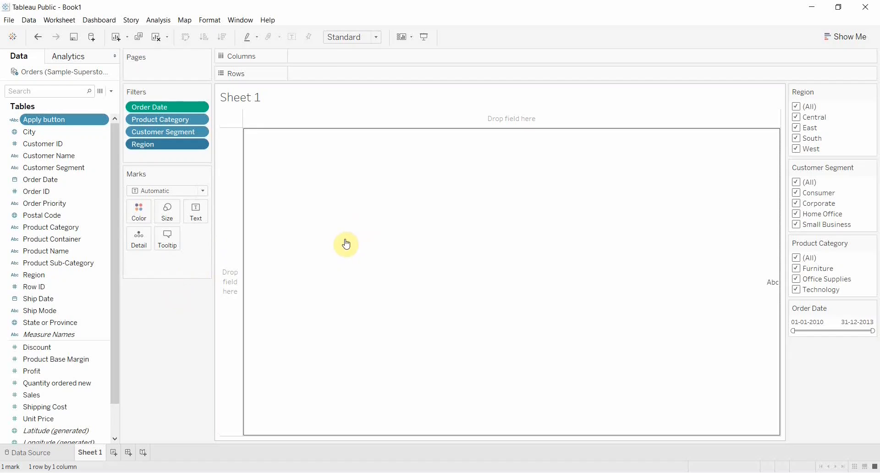
Place the Apply button field on Rows and add Row ID to the marks as Detail
left_click_drag(57, 121, 350, 80)
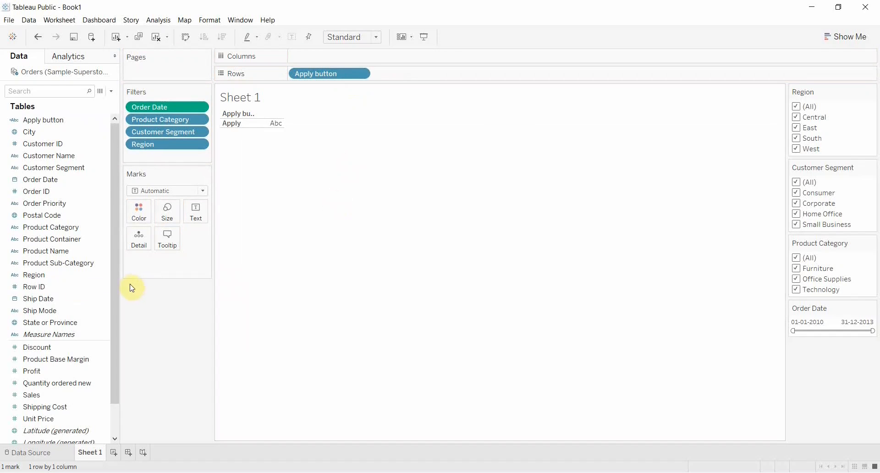
left_click(45, 288)
left_click_drag(43, 292, 139, 242)
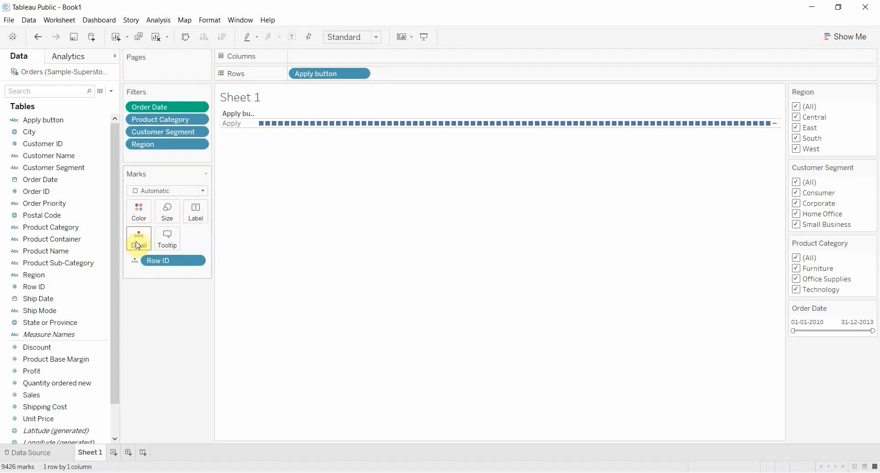
View the underlying Orders data and look across its columns, then close the data view
left_click(100, 91)
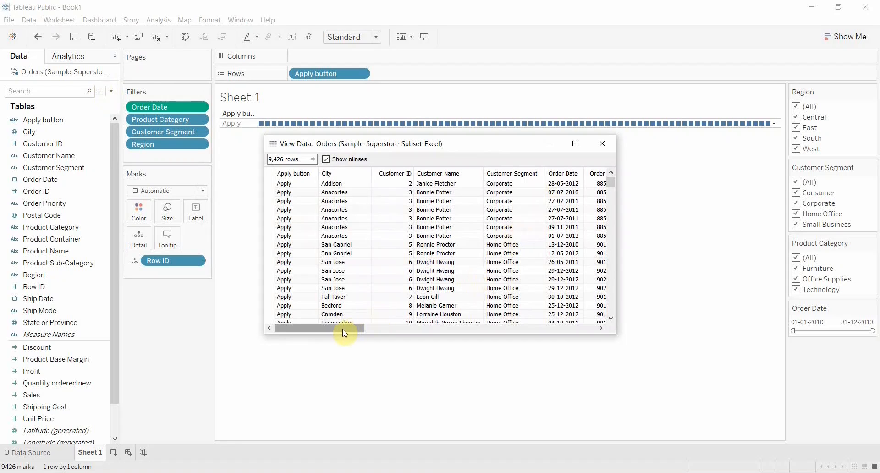
left_click_drag(345, 331, 397, 328)
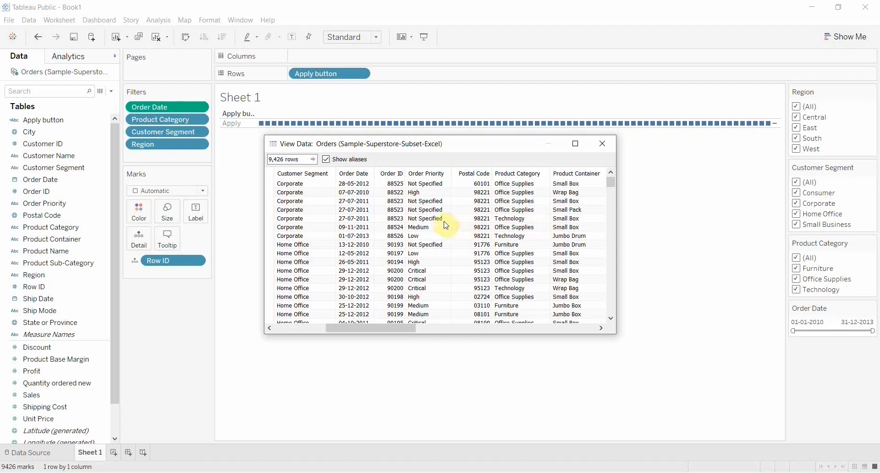
scroll(428, 213, "right", 1)
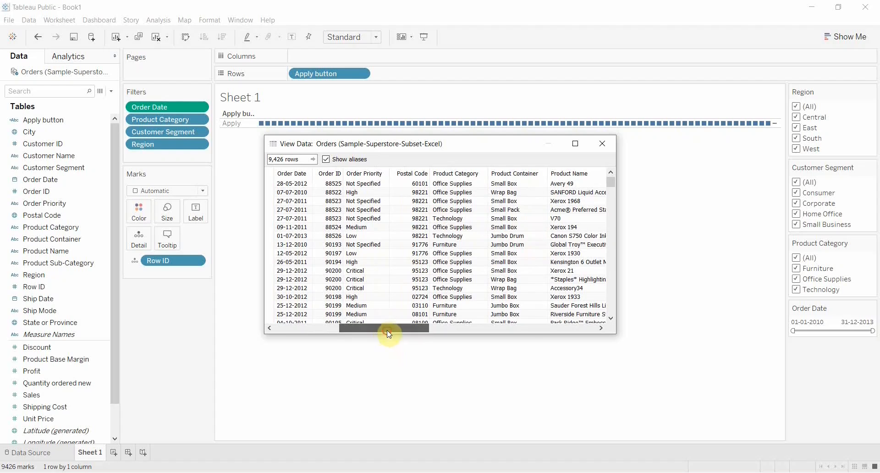
left_click_drag(382, 335, 308, 336)
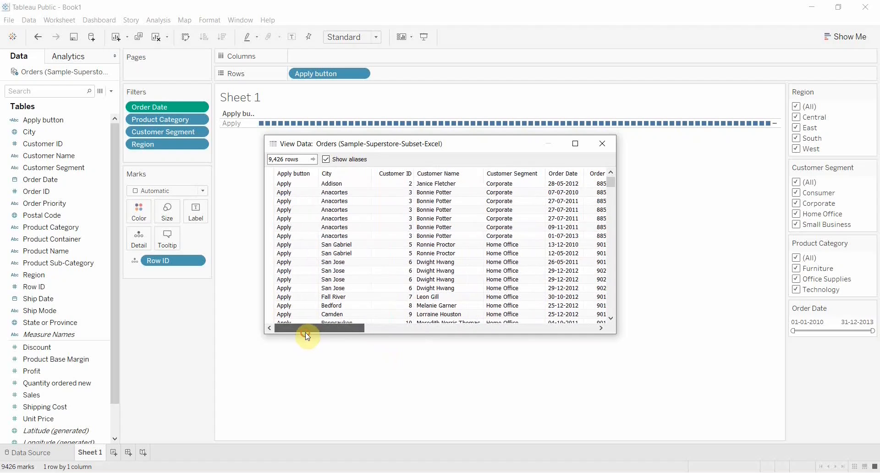
left_click(600, 144)
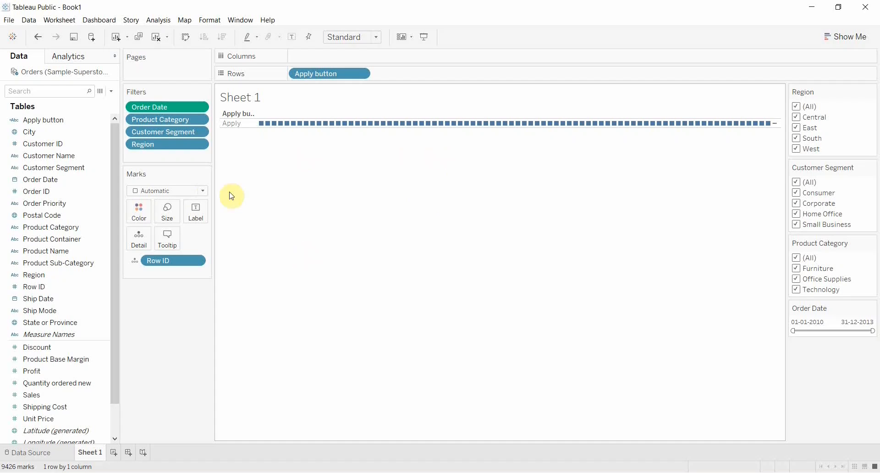
Change the mark type to Polygon and hide the field labels for rows
left_click(191, 191)
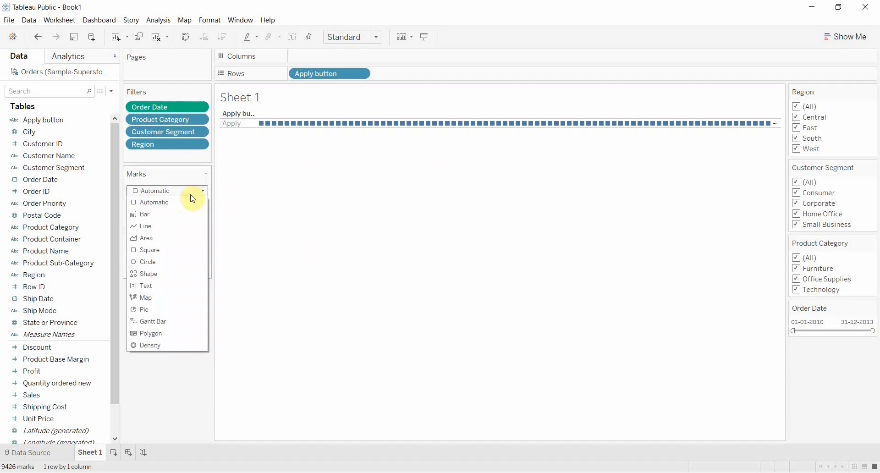
left_click(165, 333)
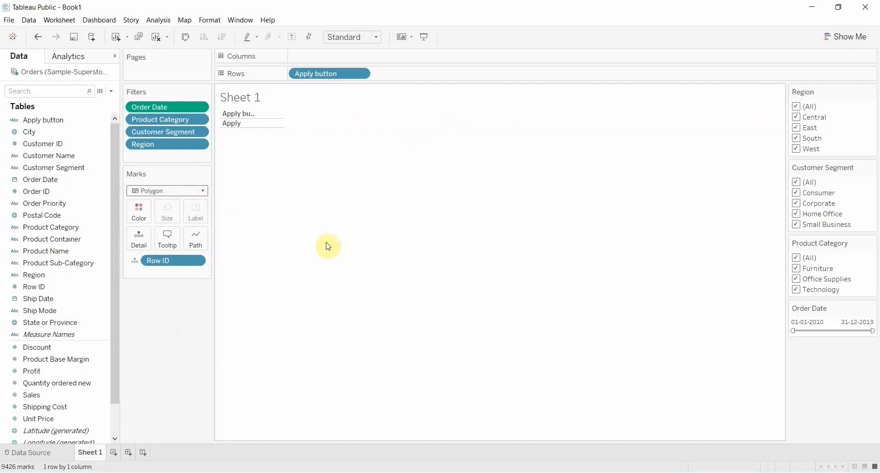
right_click(248, 118)
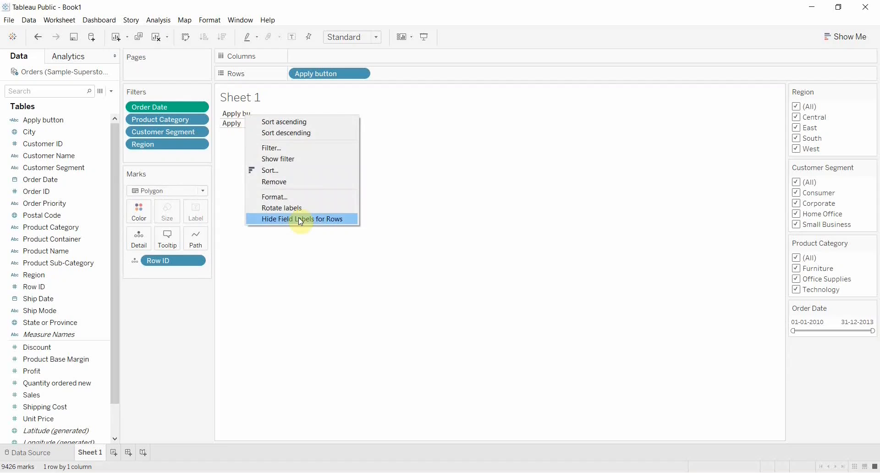
left_click(300, 219)
Hide the sheet's title and rename the sheet as Apply
right_click(239, 97)
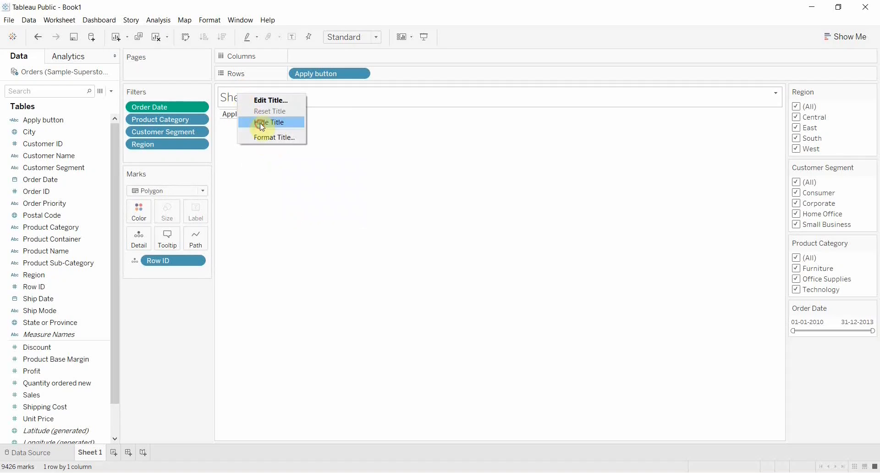
left_click(263, 127)
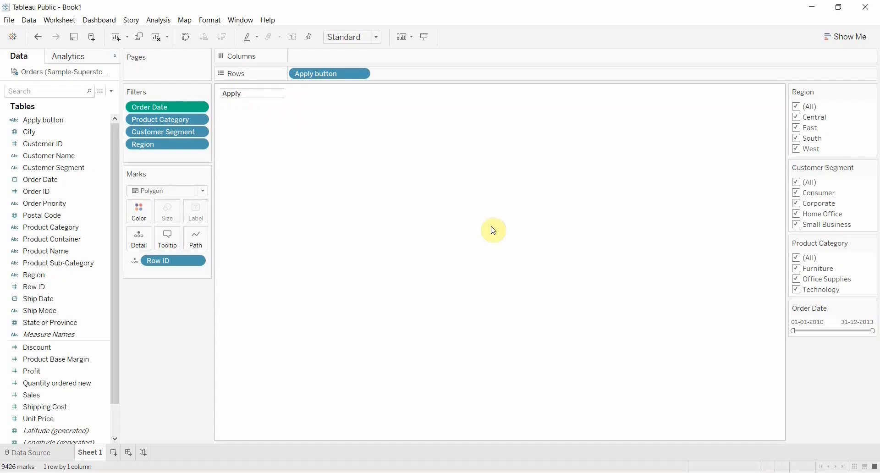
right_click(97, 455)
left_click(125, 341)
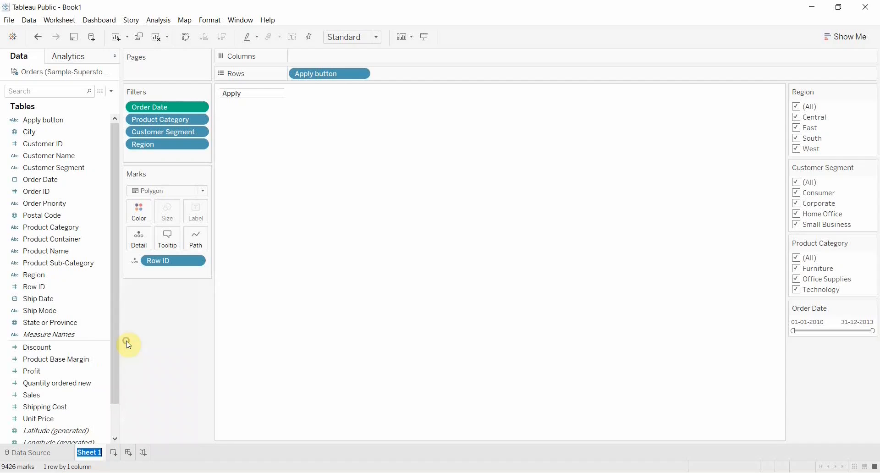
type("Apply")
Add a new worksheet and name it Viz
left_click(114, 453)
right_click(117, 454)
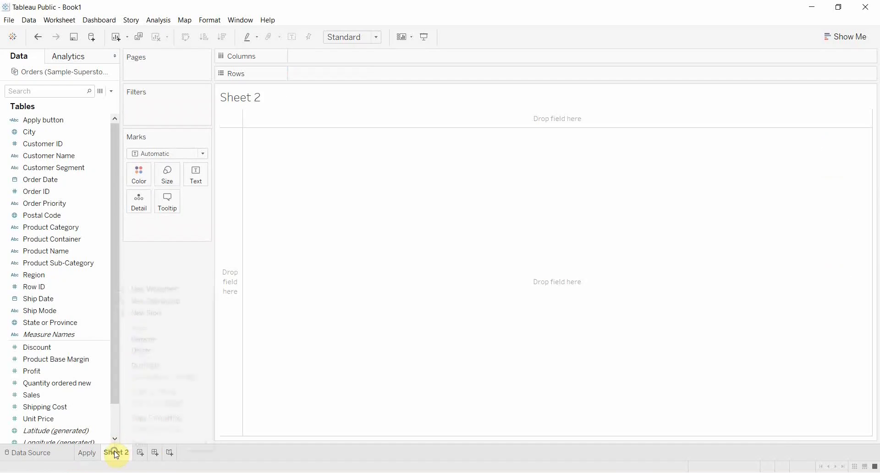
left_click(157, 341)
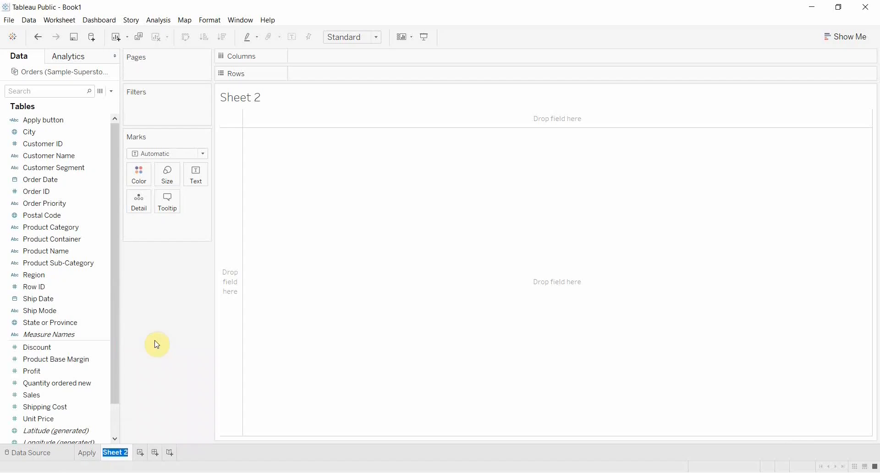
type("Viz")
key("Return")
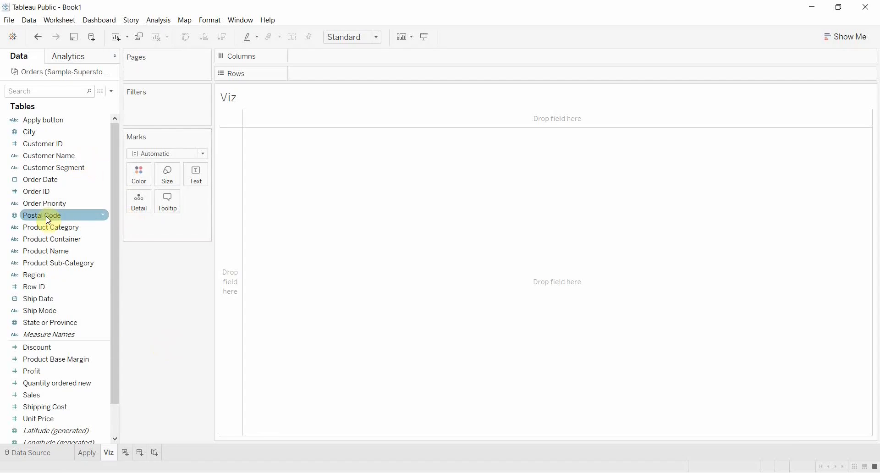
Build a bar chart with Product Category and Customer Segment on Rows and Sales on Columns
left_click_drag(47, 227, 321, 76)
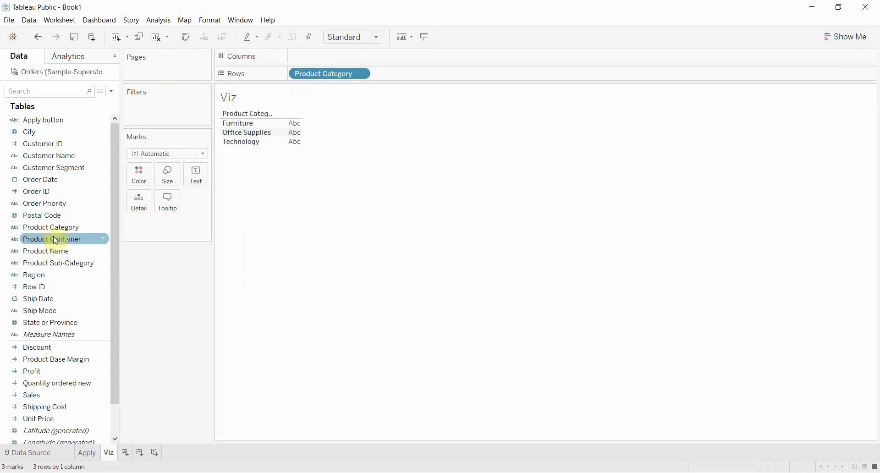
left_click_drag(55, 168, 422, 71)
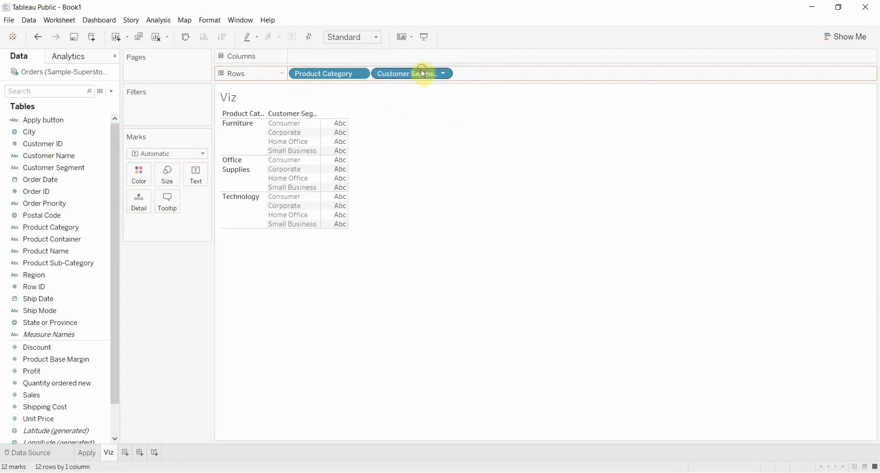
left_click(63, 396)
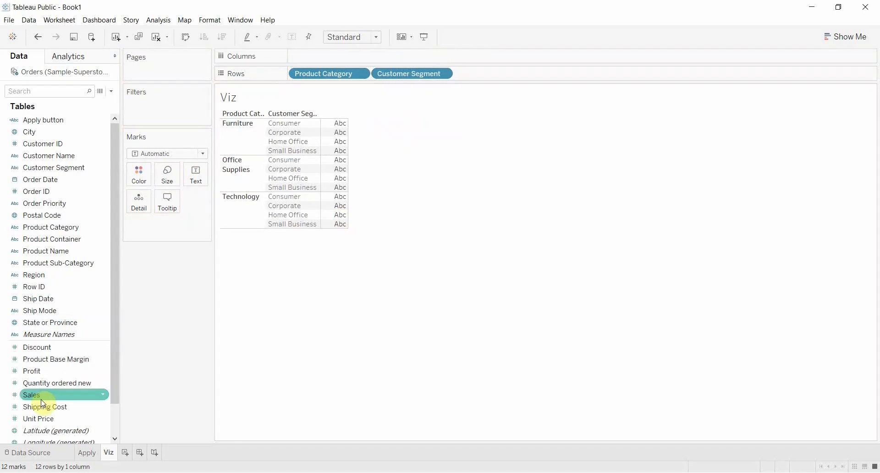
left_click_drag(42, 400, 322, 58)
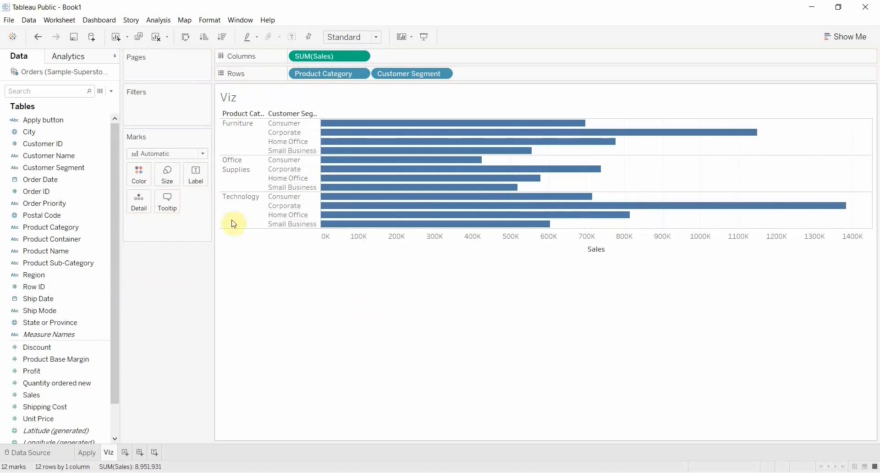
Show mark labels on the sales bars
left_click(200, 178)
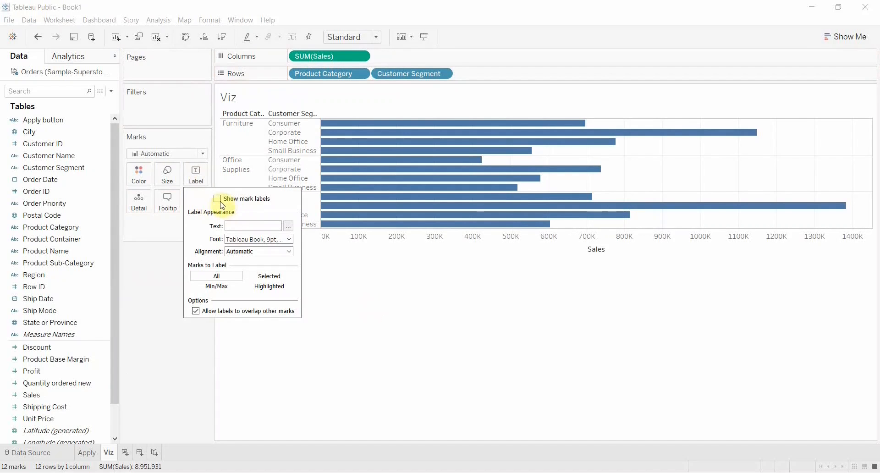
left_click(218, 199)
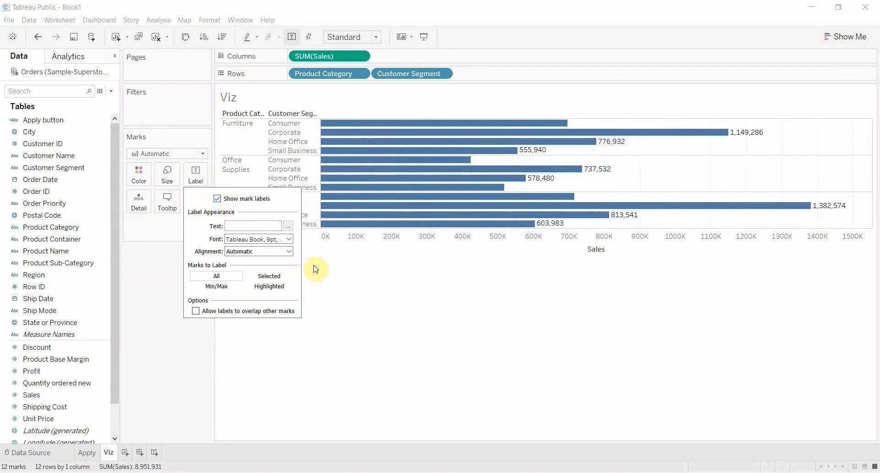
left_click(156, 353)
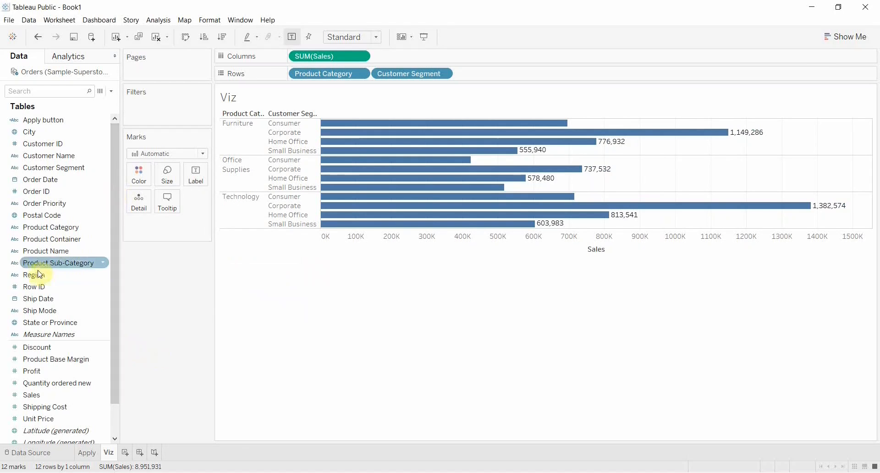
Color the bars by Region and assign the Miller Stone palette to the regions
left_click_drag(40, 274, 137, 174)
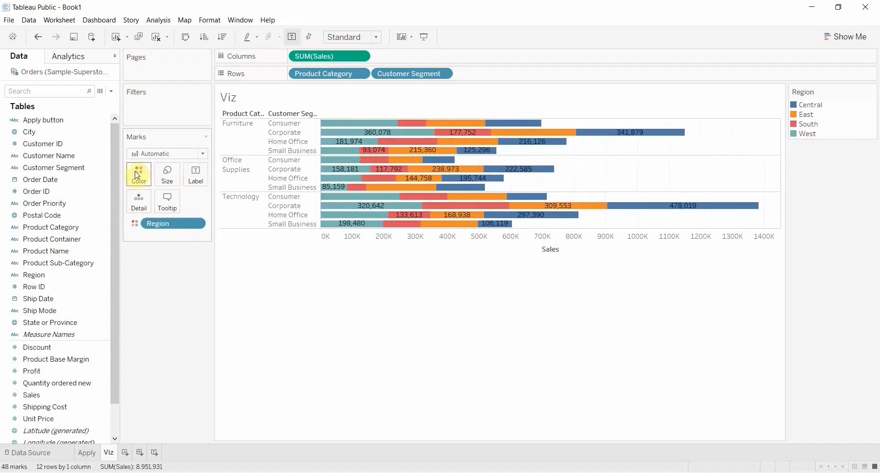
left_click(139, 177)
left_click(170, 209)
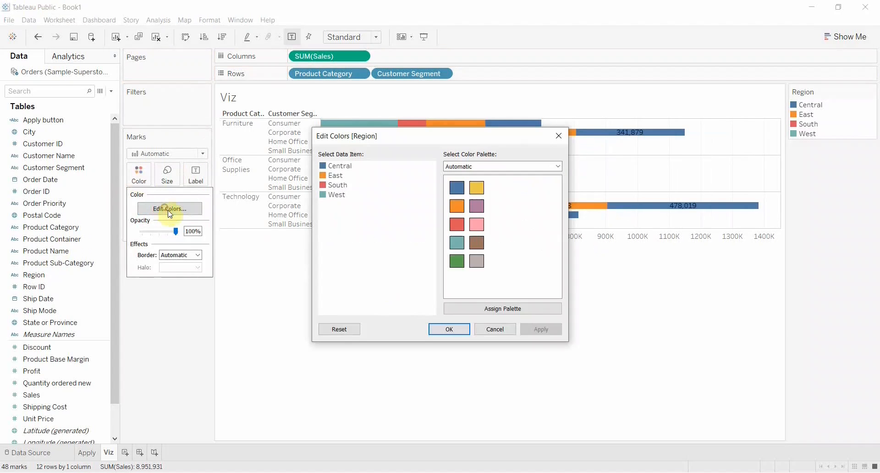
left_click(490, 167)
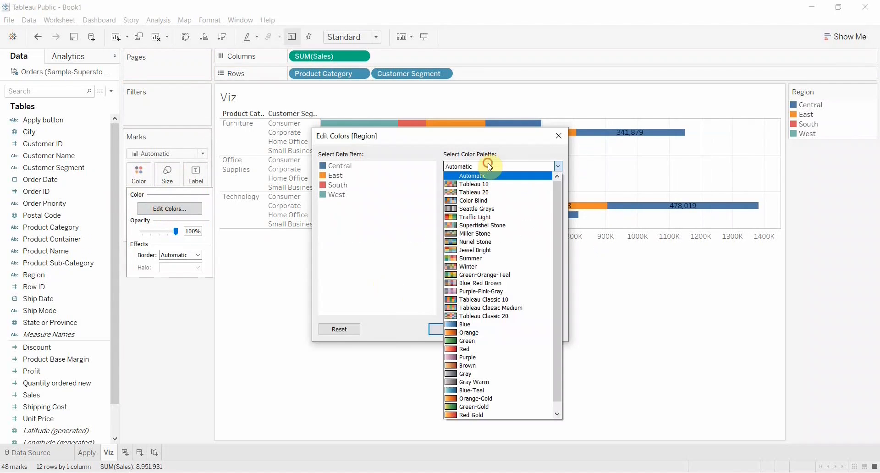
left_click(487, 234)
left_click(489, 310)
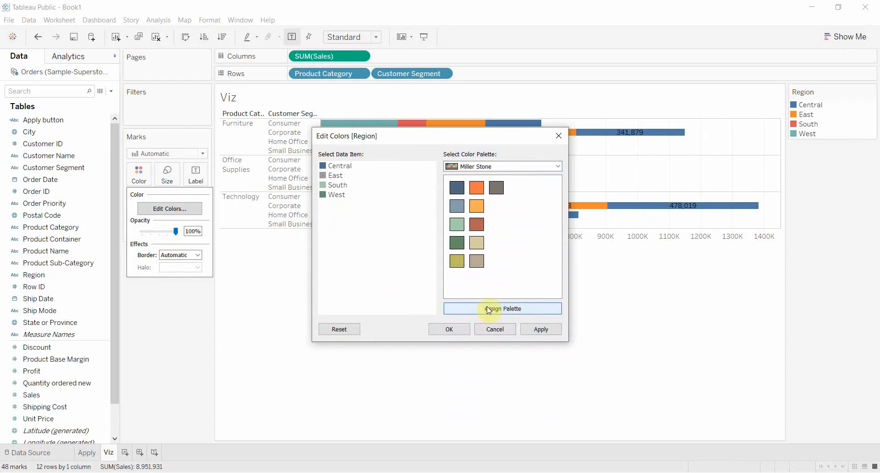
left_click(543, 332)
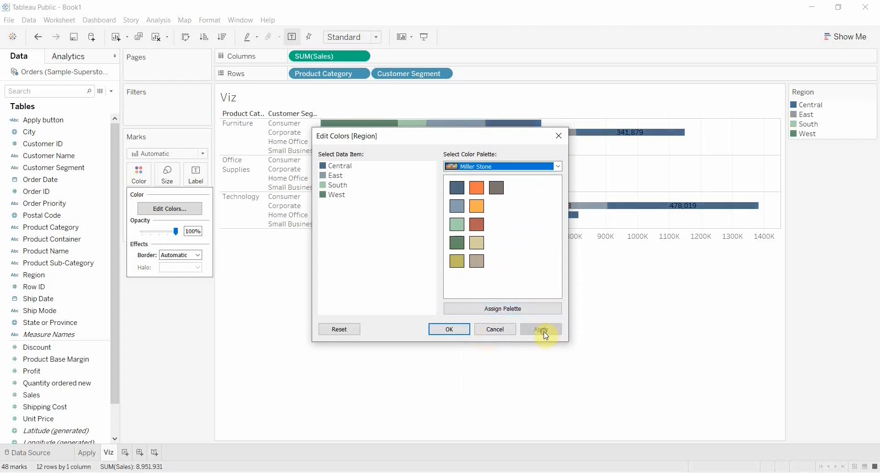
left_click(451, 329)
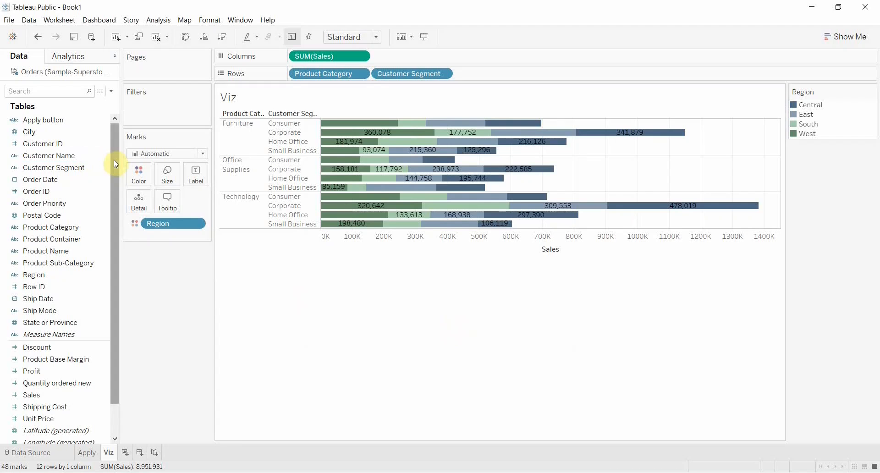
Create a set from the Row ID field by selecting from the list and including all values
left_click_drag(114, 159, 115, 120)
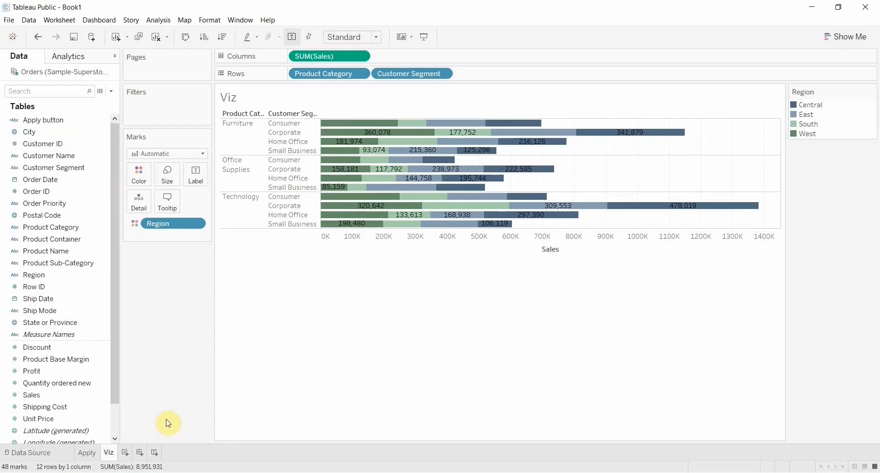
right_click(44, 289)
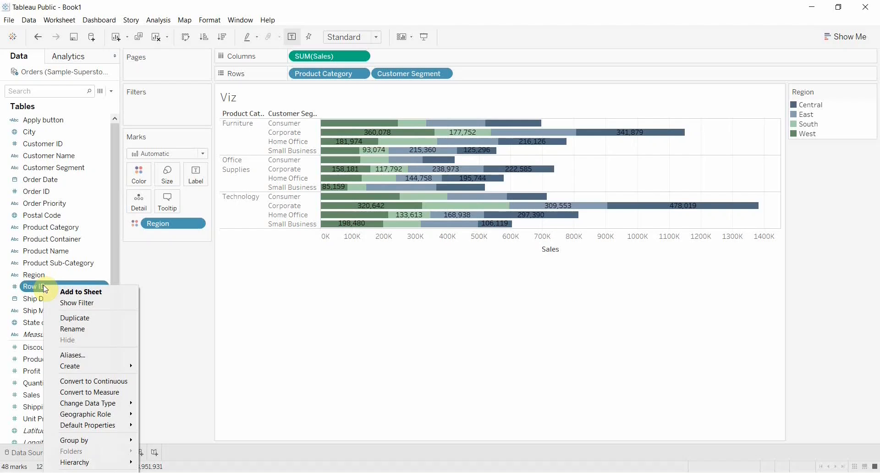
mouse_move(98, 366)
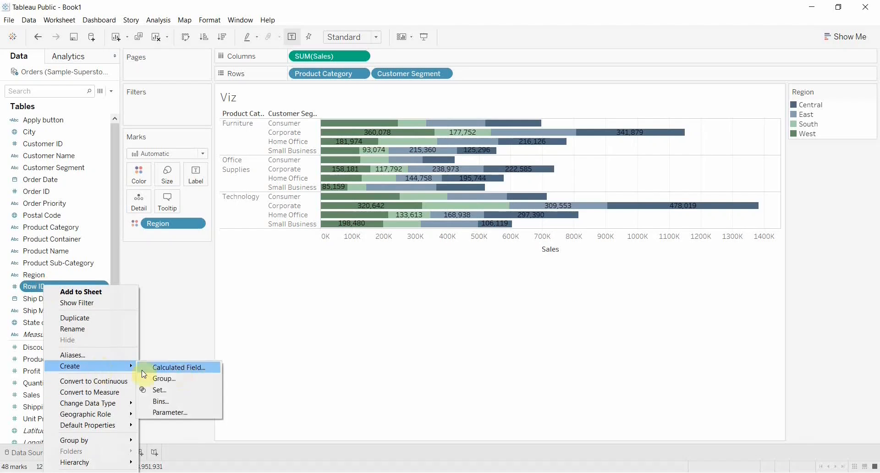
left_click(170, 389)
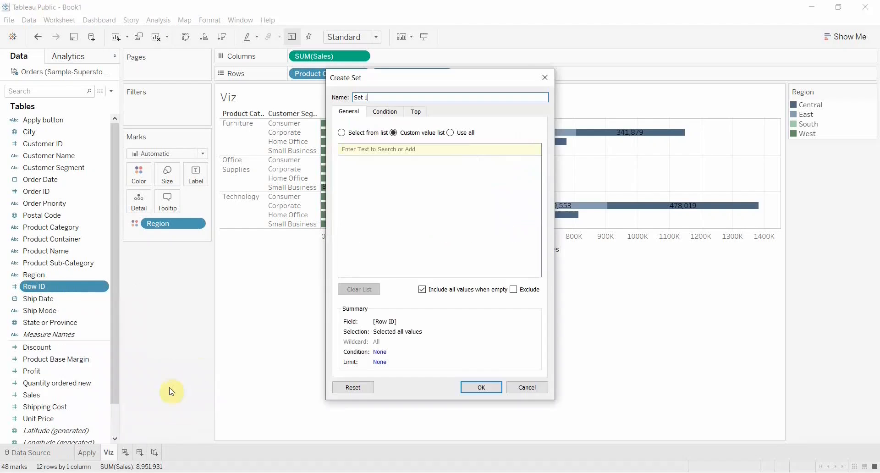
left_click(342, 132)
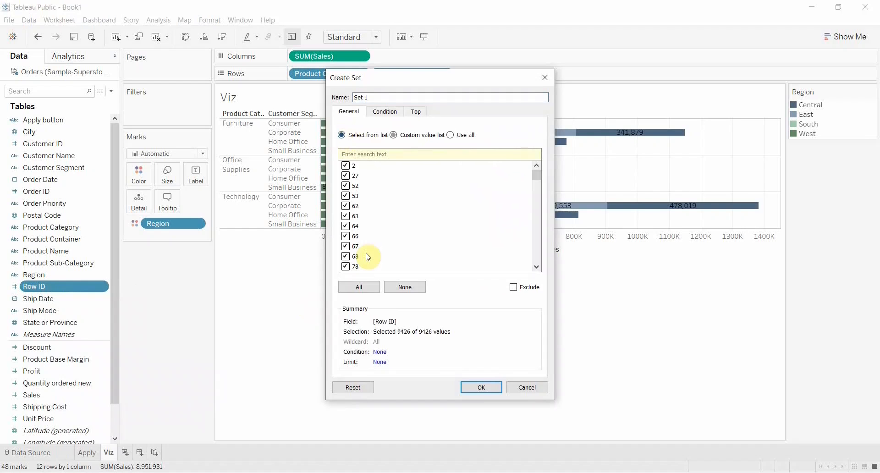
left_click(359, 287)
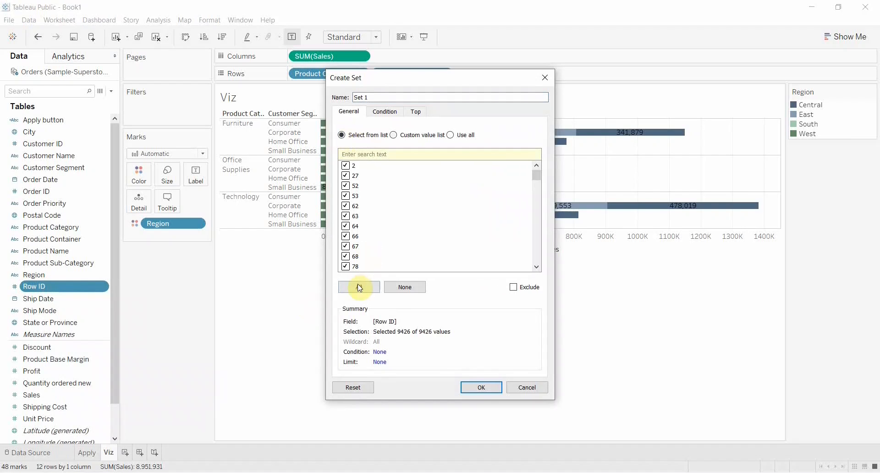
left_click(481, 388)
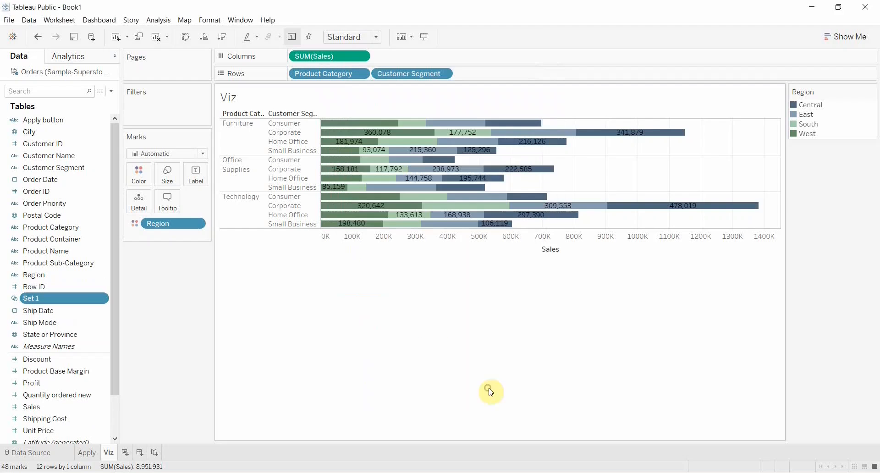
Rename the new Row ID set as Apply set and add it as a filter on the Viz sheet
right_click(84, 302)
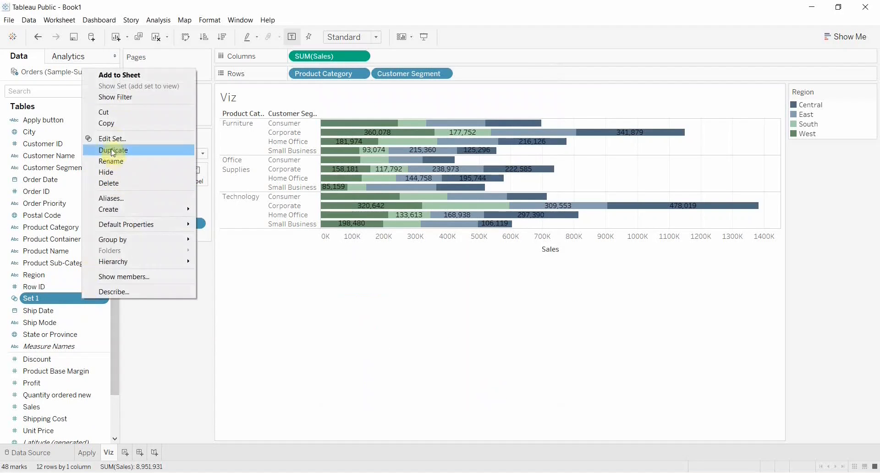
left_click(111, 161)
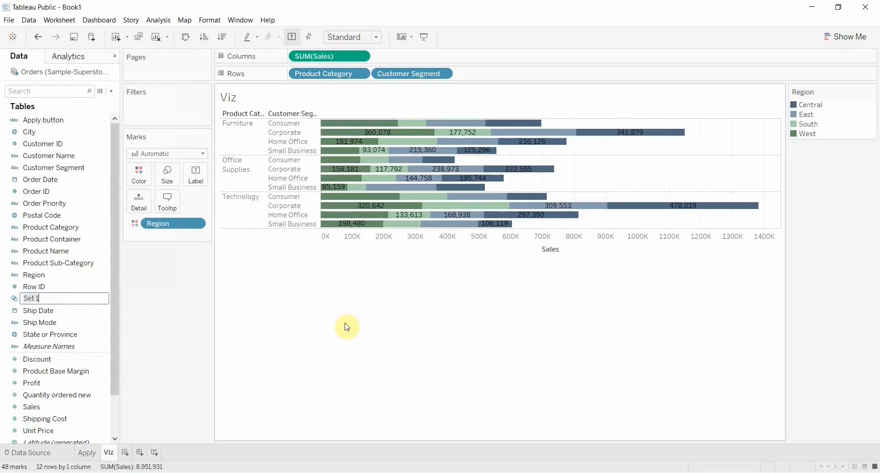
type("Apply set")
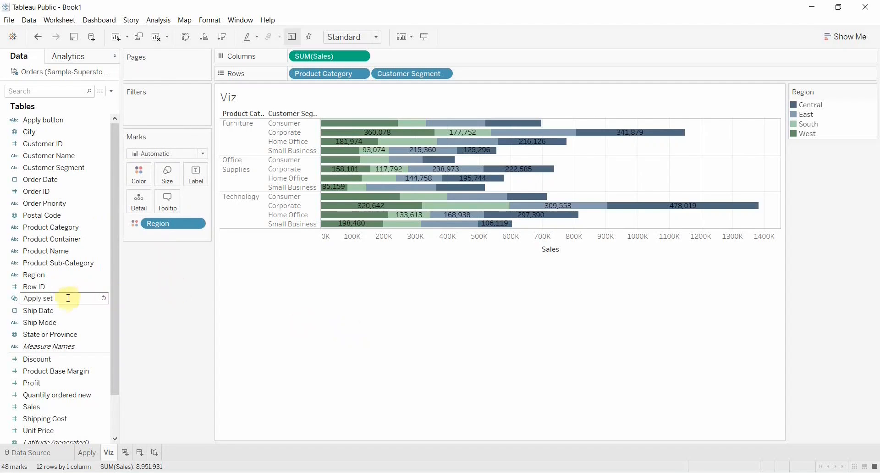
left_click(175, 305)
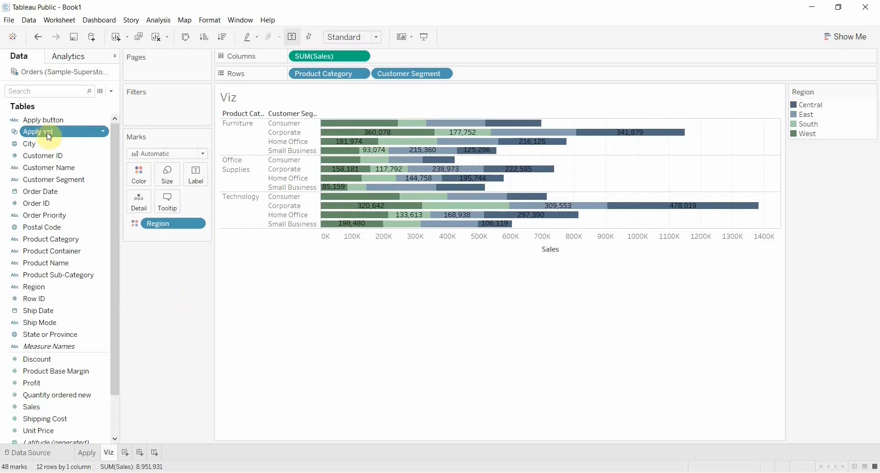
left_click_drag(48, 134, 156, 115)
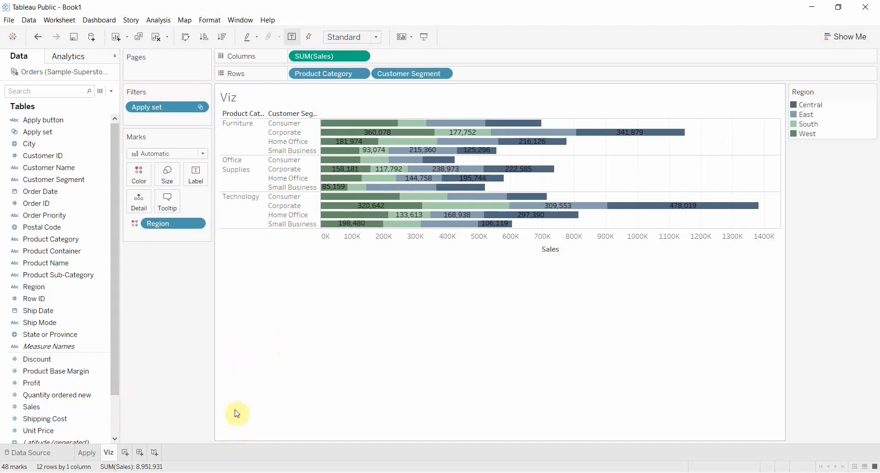
Create a new dashboard and place the Viz sheet on it with the Apply sheet along its right side
left_click(140, 454)
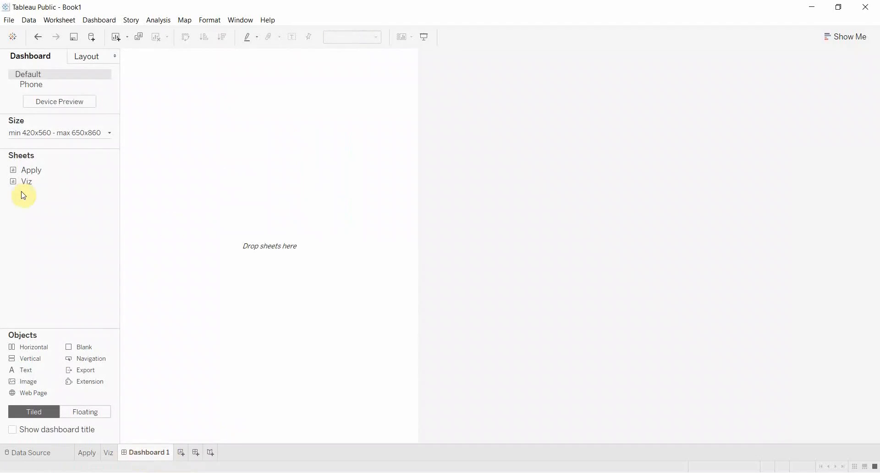
left_click_drag(19, 182, 230, 222)
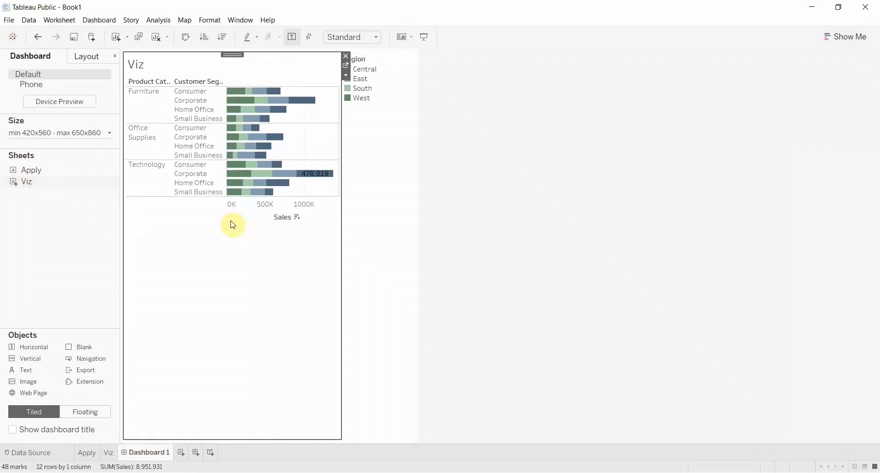
left_click_drag(43, 171, 410, 255)
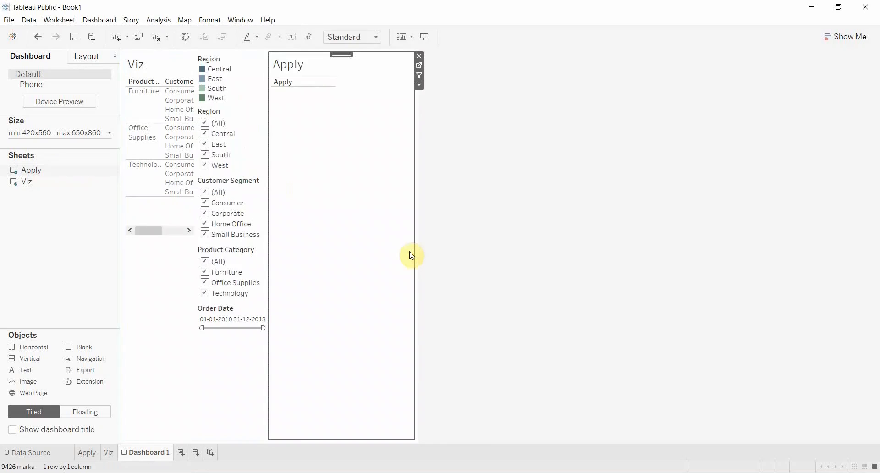
Set the dashboard size to Automatic
left_click(49, 137)
left_click(43, 151)
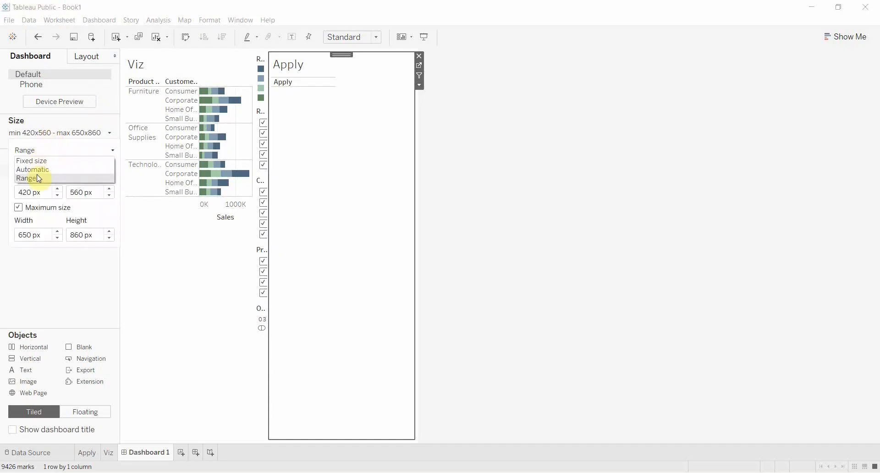
left_click(33, 169)
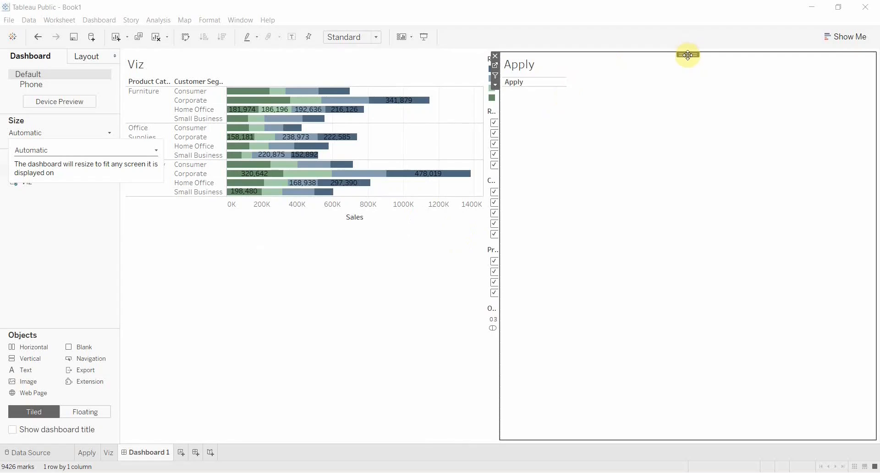
Make the Apply sheet floating and widen the dashboard's legend and filter column so its entries are readable
left_click(495, 85)
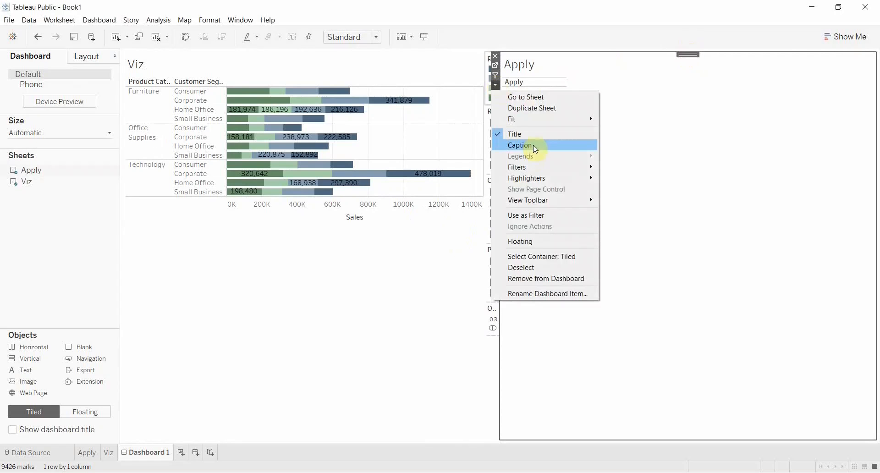
mouse_move(531, 165)
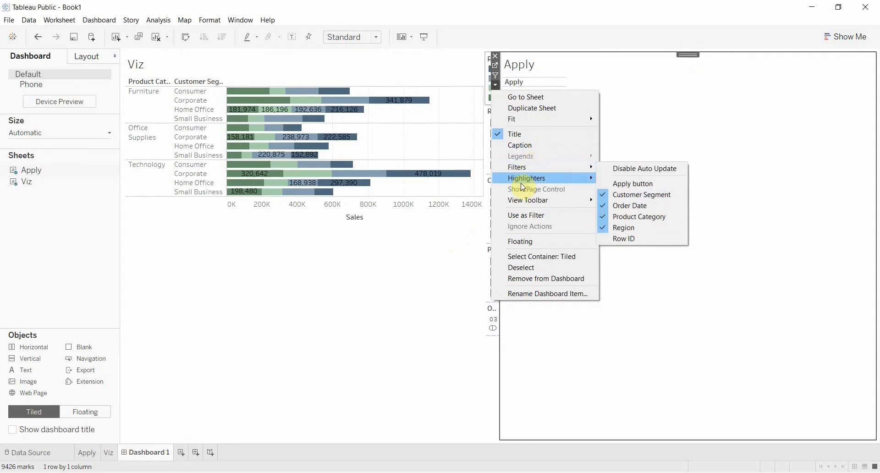
left_click(524, 242)
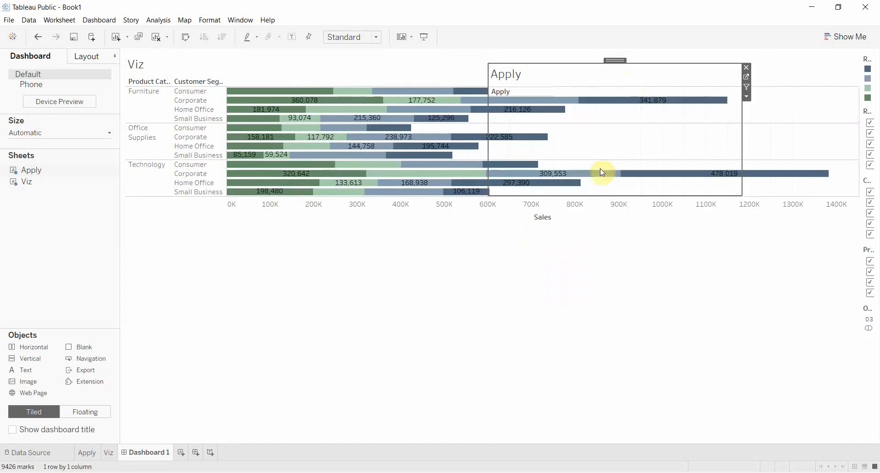
left_click_drag(862, 197, 793, 217)
left_click(750, 212)
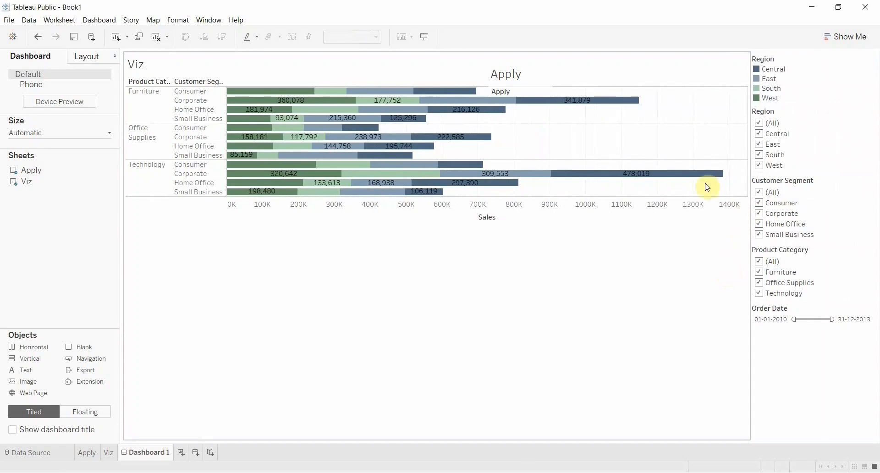
Move the floating Apply sheet to the Order Date filter and shrink it to a small box
left_click(593, 100)
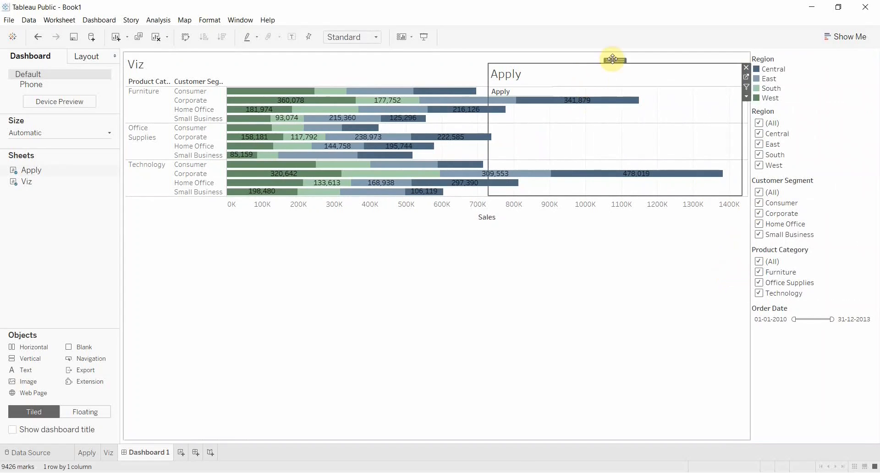
left_click_drag(615, 59, 750, 331)
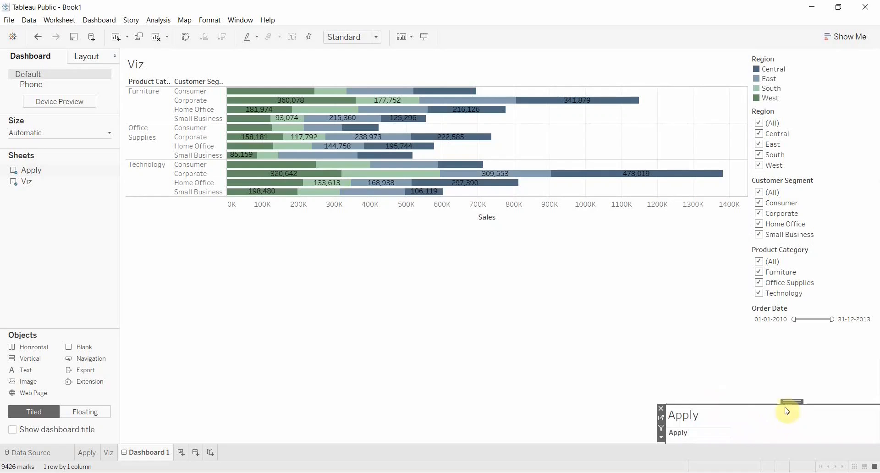
left_click_drag(789, 401, 706, 321)
left_click_drag(577, 345, 748, 375)
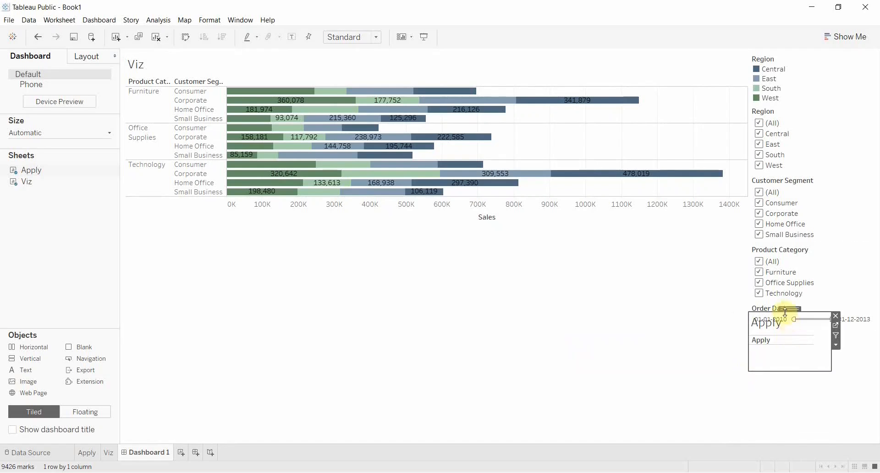
Hide the Apply sheet's title and move the sheet below the Order Date filter
right_click(778, 325)
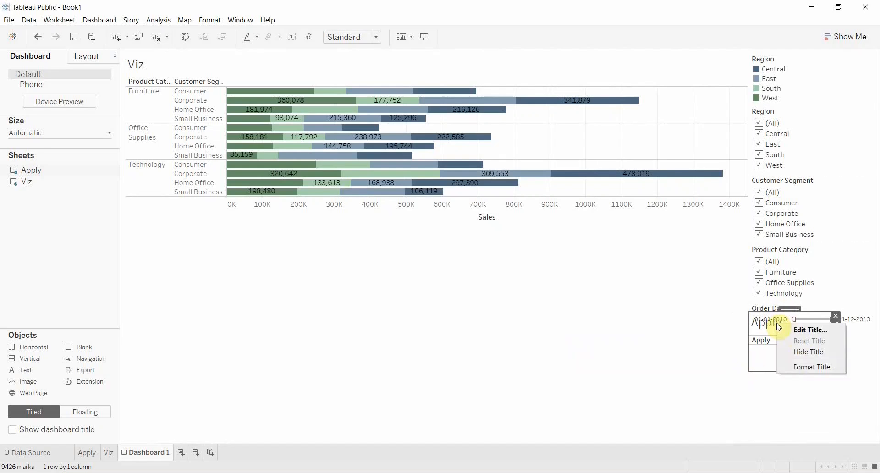
left_click(807, 355)
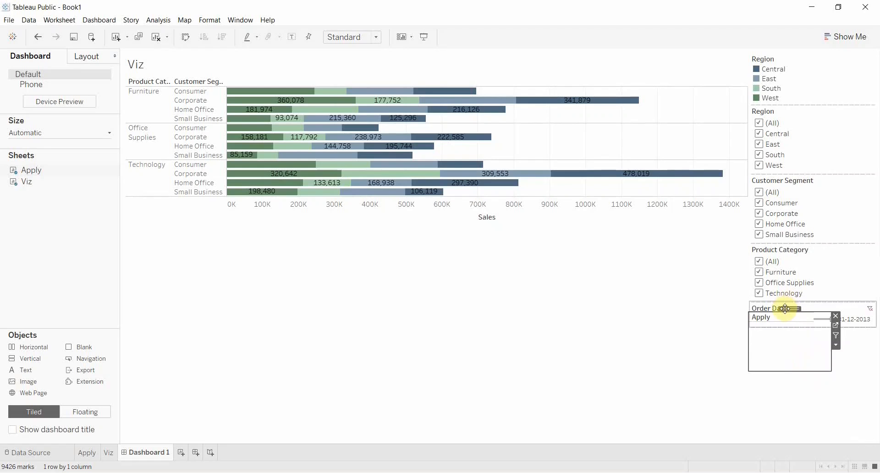
left_click_drag(783, 306, 806, 364)
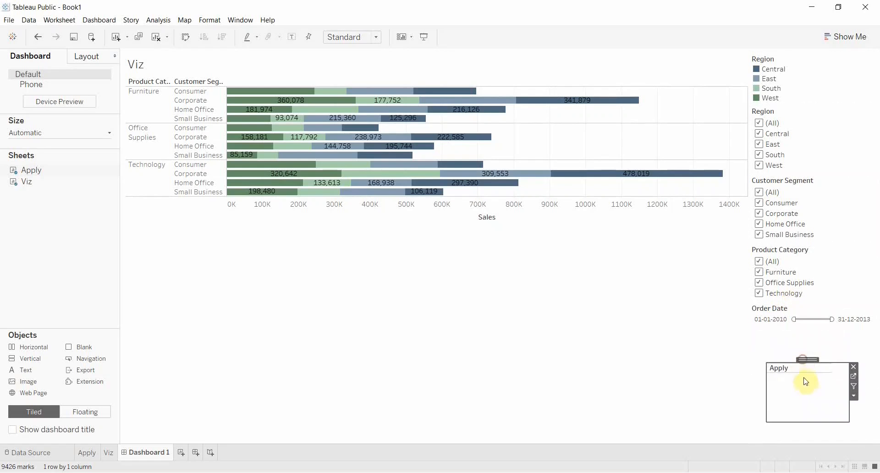
Fit the Apply sheet to Entire View, shrink it to button size and position it just beneath the Order Date filter
left_click(375, 37)
left_click(350, 79)
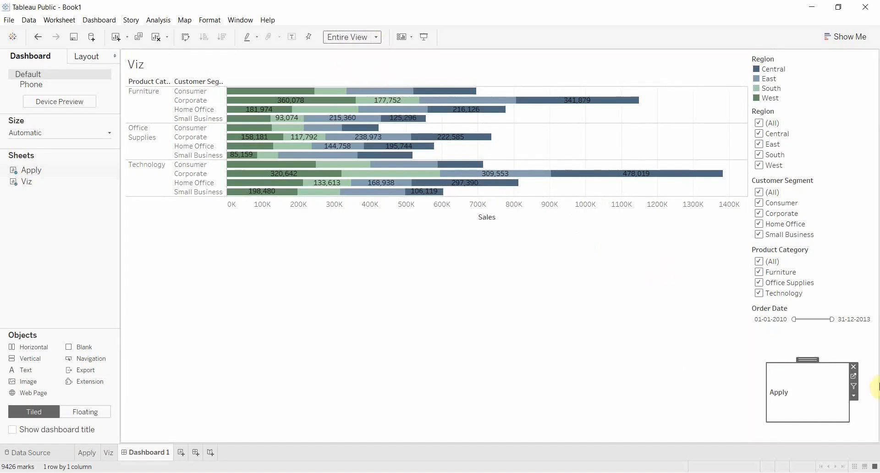
left_click_drag(786, 363, 808, 387)
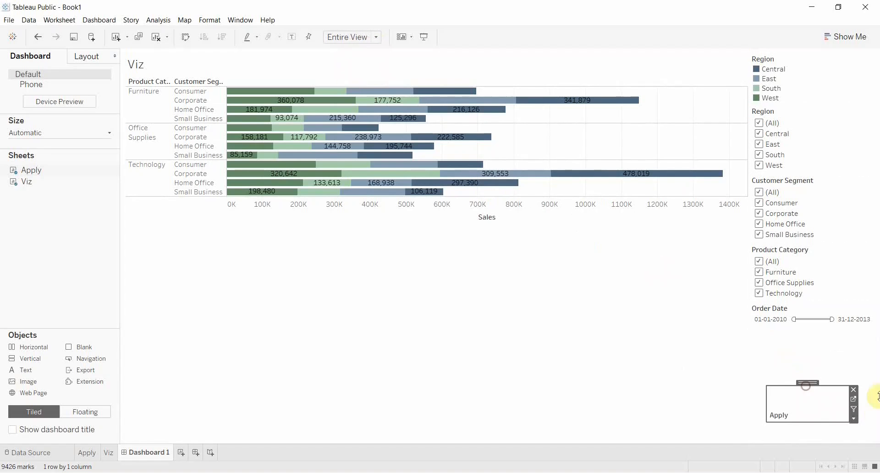
left_click(853, 409)
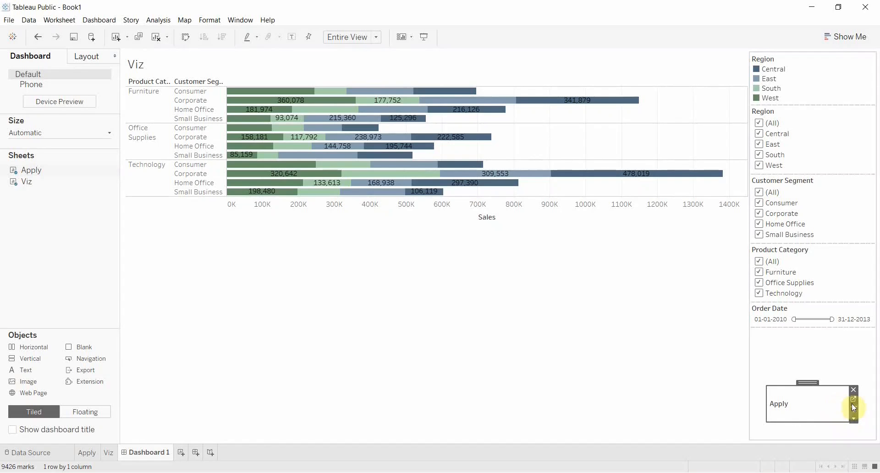
left_click_drag(850, 408, 798, 349)
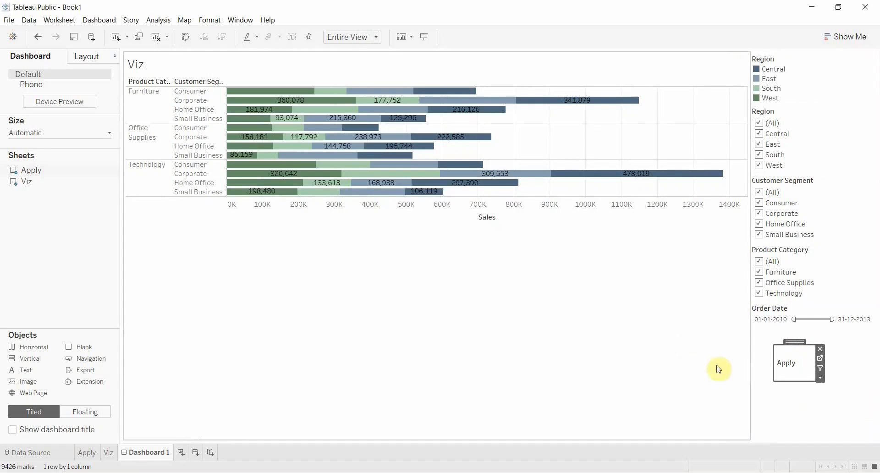
Fit the Viz sales chart to Entire View on the dashboard
left_click(552, 303)
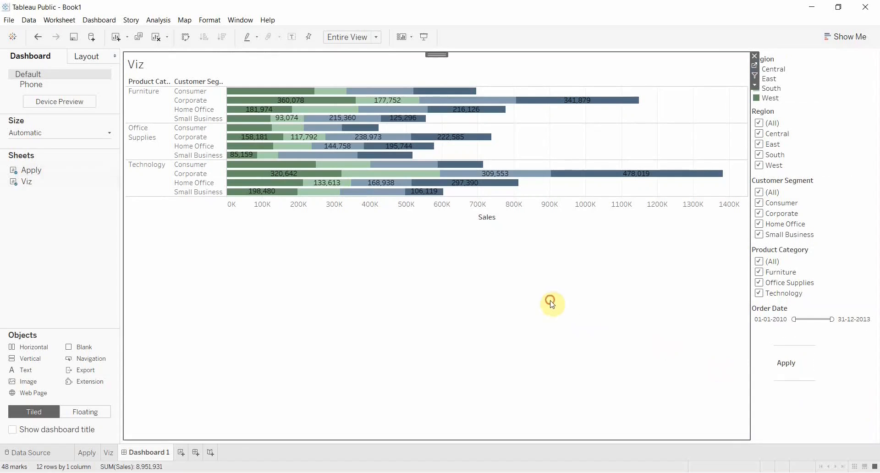
left_click(376, 36)
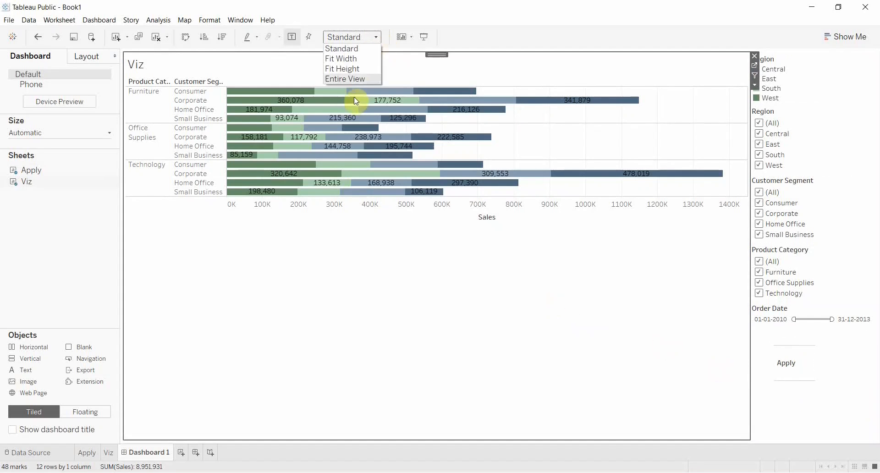
left_click(358, 79)
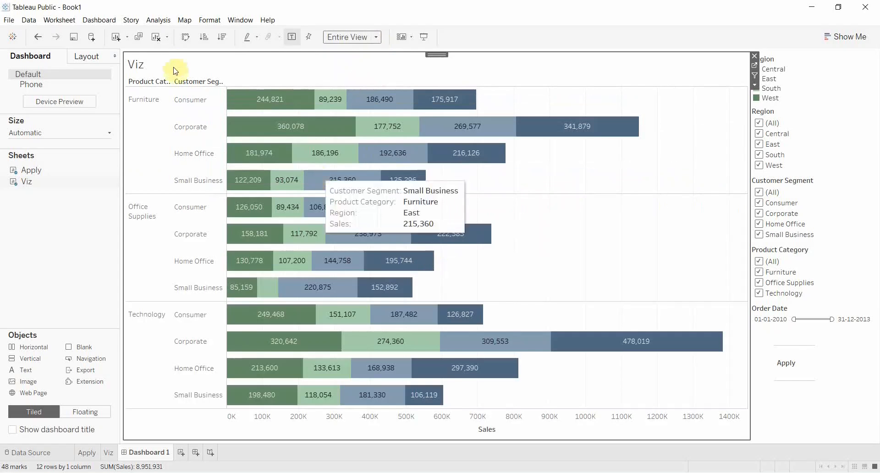
Hide the title of the Viz sales chart on the dashboard
right_click(158, 64)
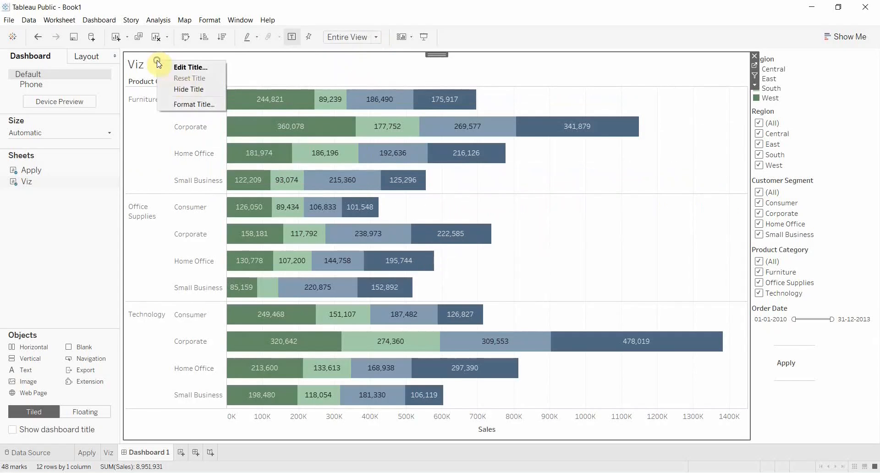
left_click(187, 86)
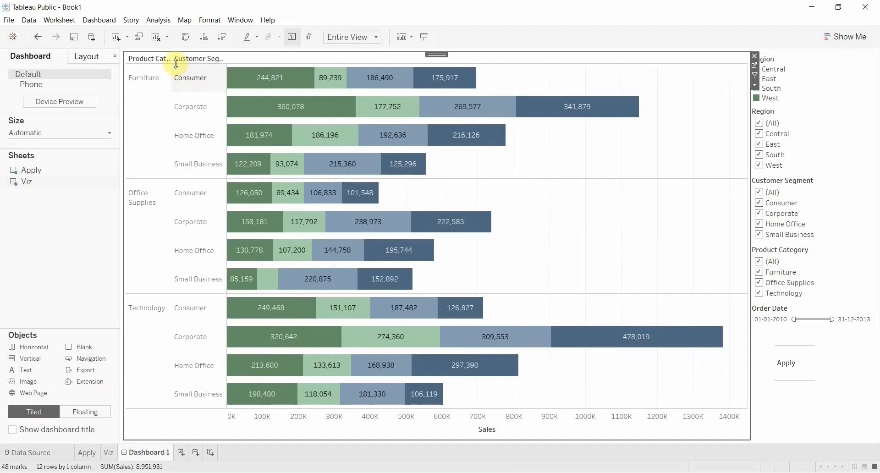
Add a Change Set Values dashboard action that runs on Select with only the Apply sheet as its source
left_click(102, 20)
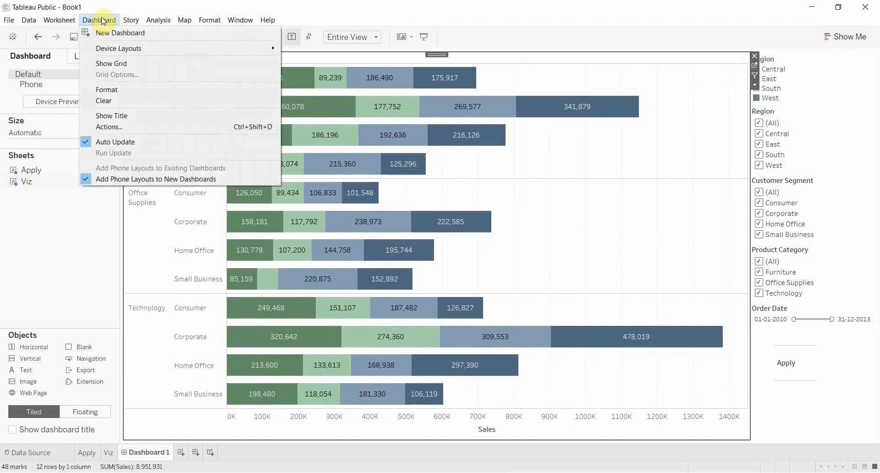
left_click(108, 127)
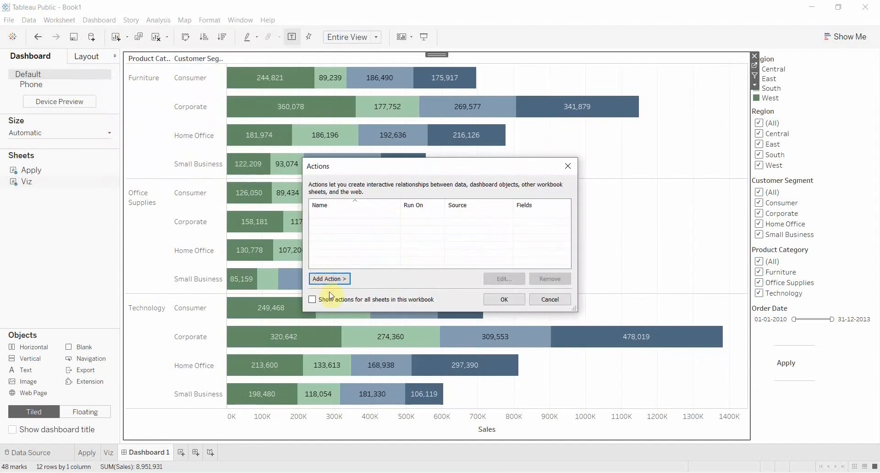
left_click(326, 280)
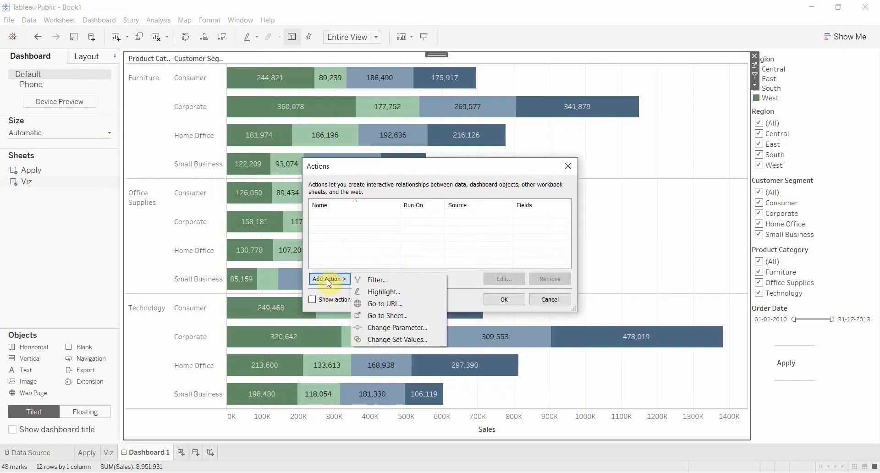
left_click(394, 340)
left_click(357, 172)
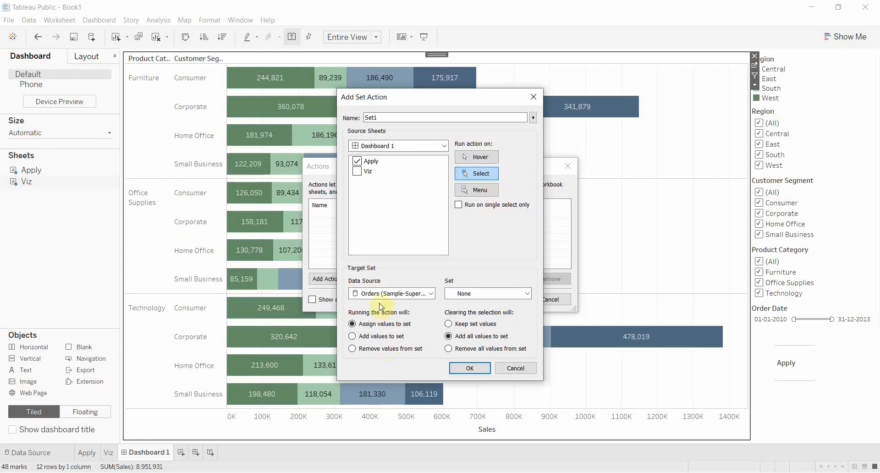
Target the Apply set from the Orders data source in the set action and save the action
left_click(381, 292)
left_click(382, 291)
left_click(489, 296)
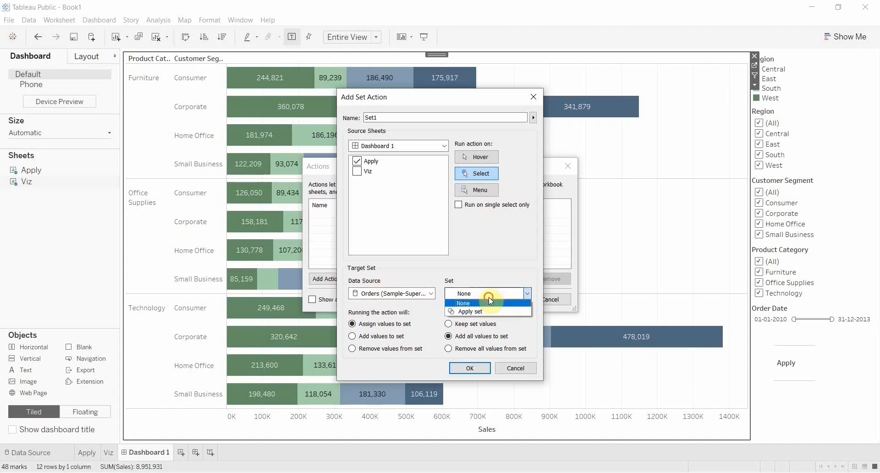
left_click(471, 311)
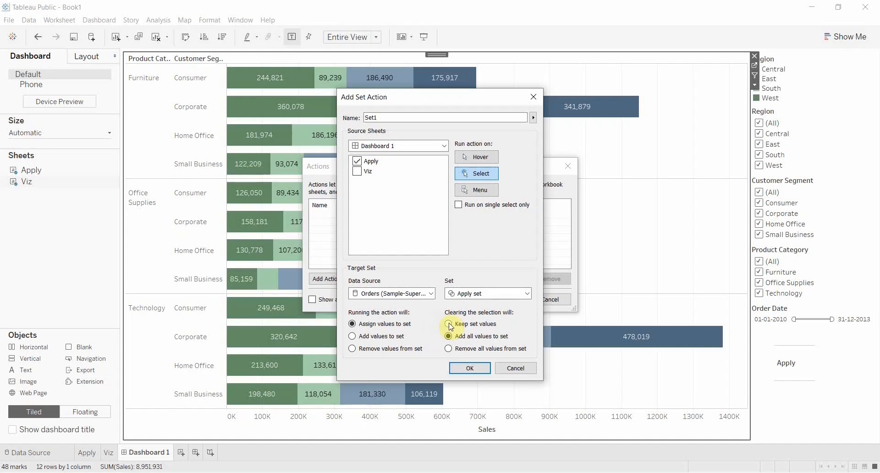
left_click(469, 367)
left_click(504, 299)
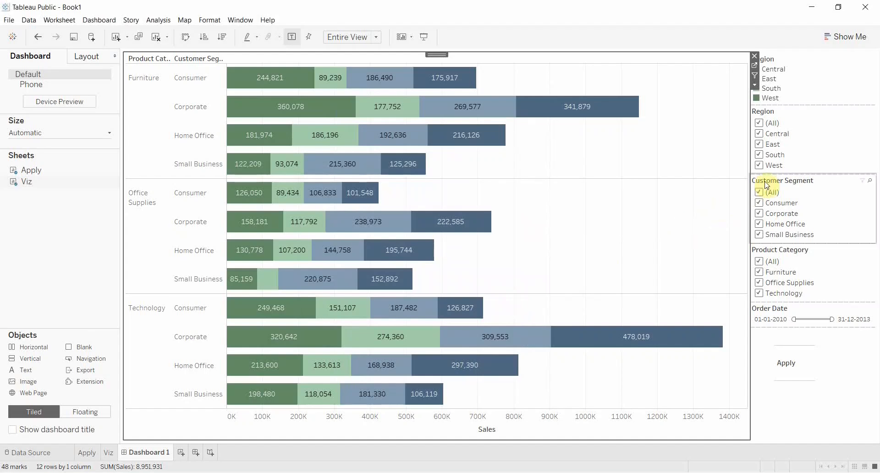
Filter out Consumer, Corporate, East, South and Furniture, end the Order Date range at 02-04-2013, and update the chart through the Apply sheet
left_click(759, 203)
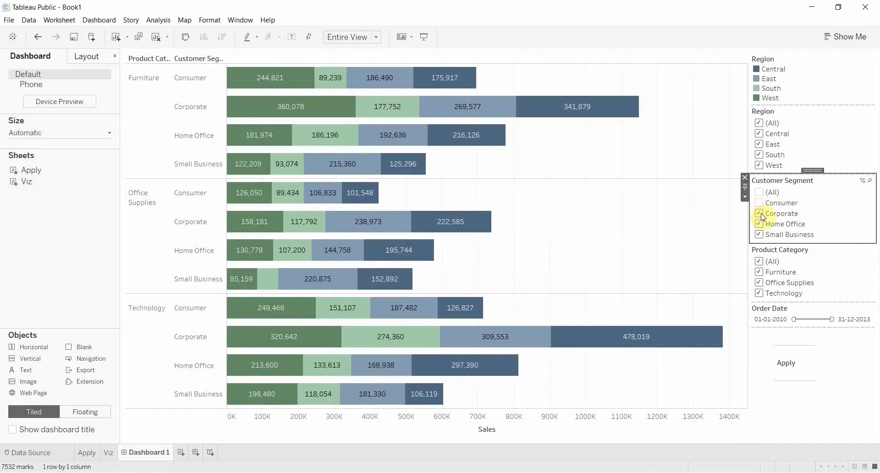
left_click(760, 213)
left_click(759, 155)
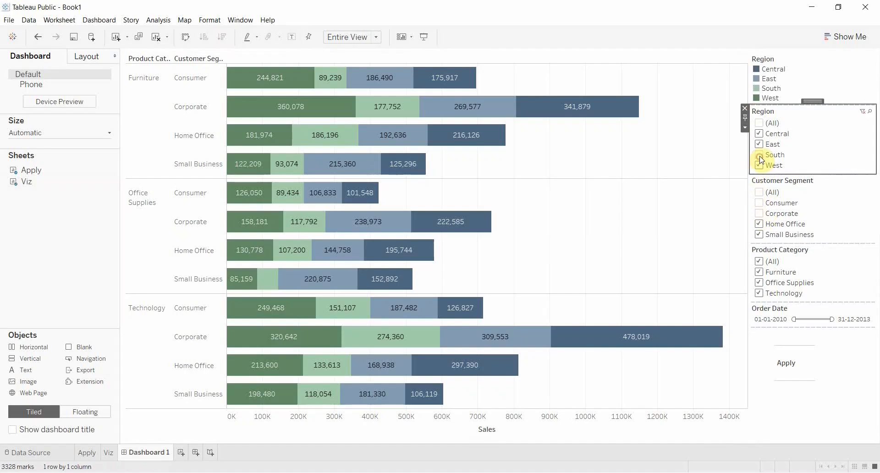
left_click(760, 272)
left_click_drag(832, 319, 826, 319)
left_click(788, 364)
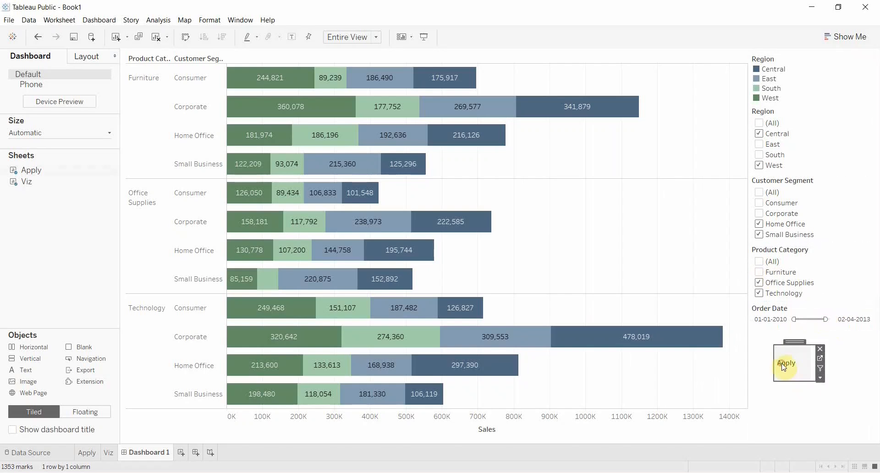
left_click(789, 366)
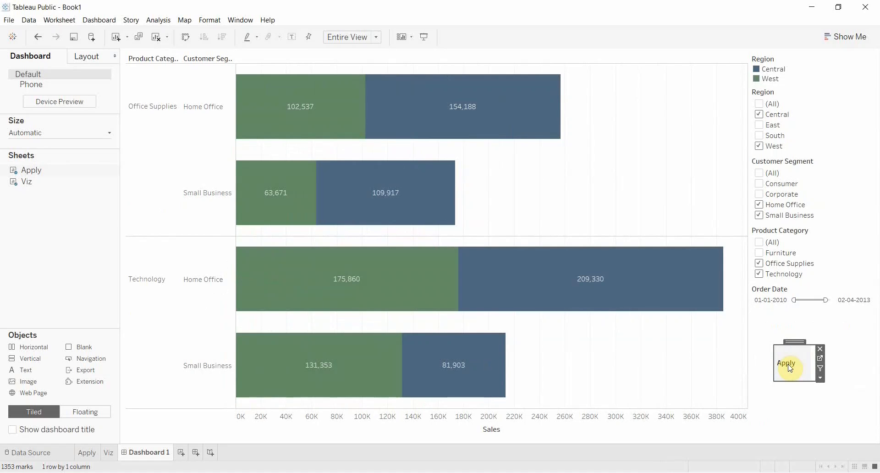
Include Furniture, Corporate and South in the filters again and update the sales chart through the Apply sheet
left_click(761, 252)
left_click(760, 195)
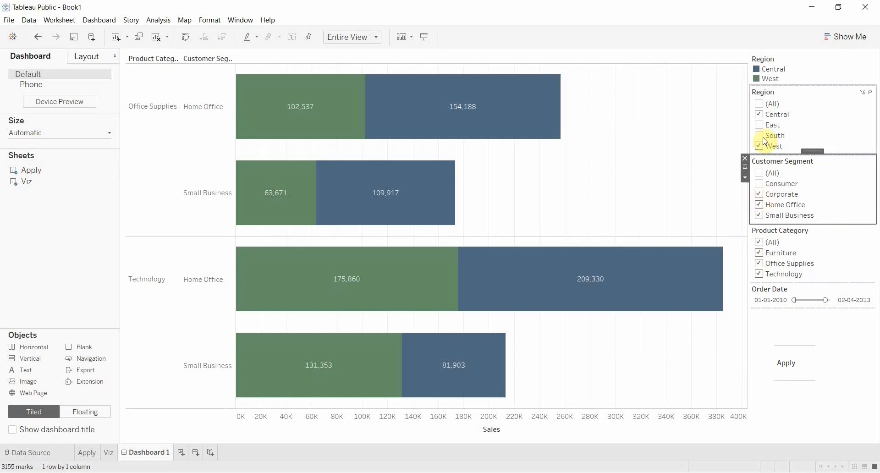
left_click(761, 137)
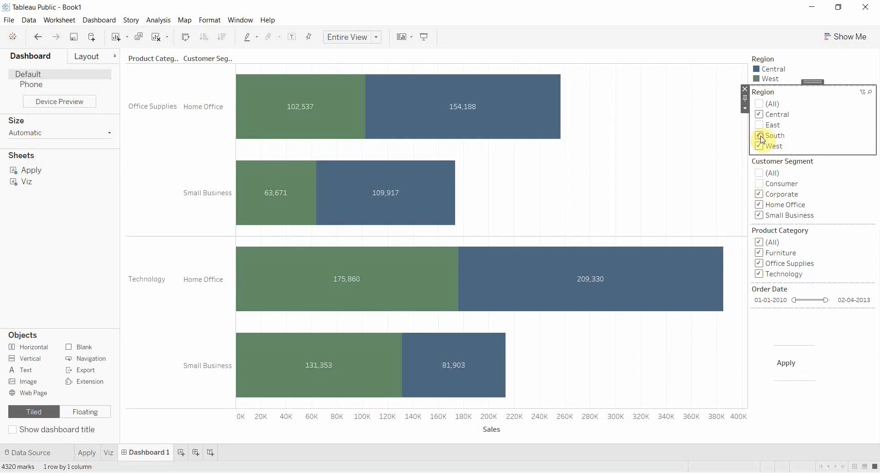
left_click(792, 365)
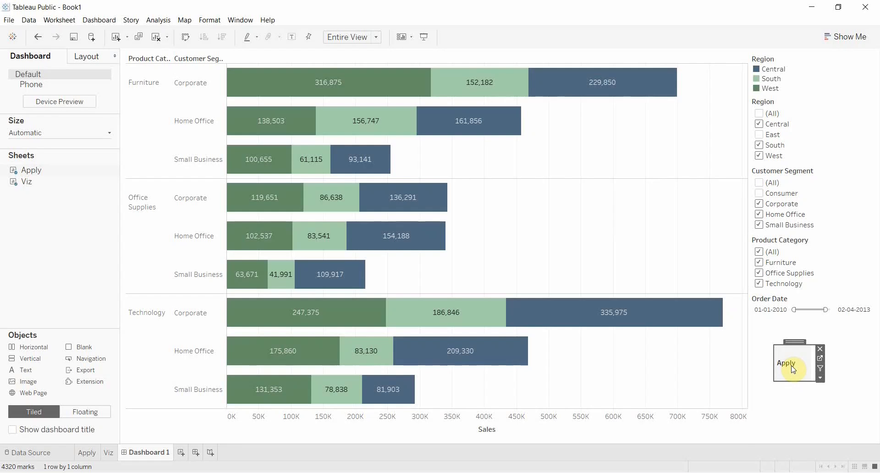
mouse_move(504, 318)
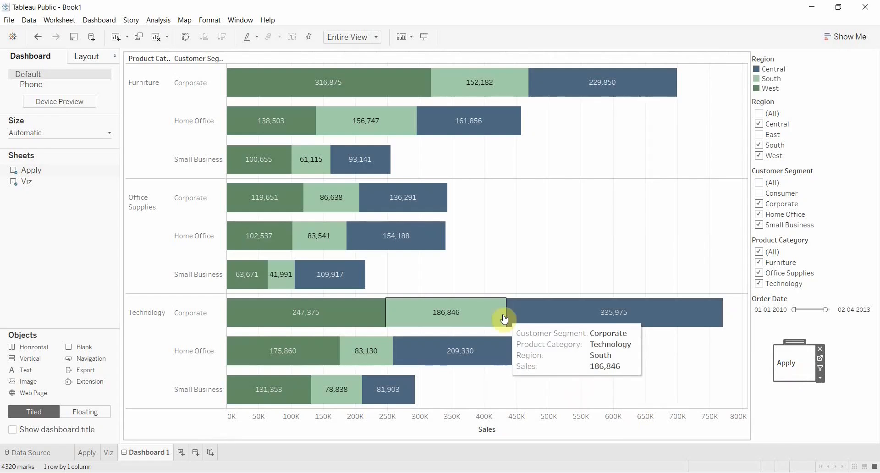